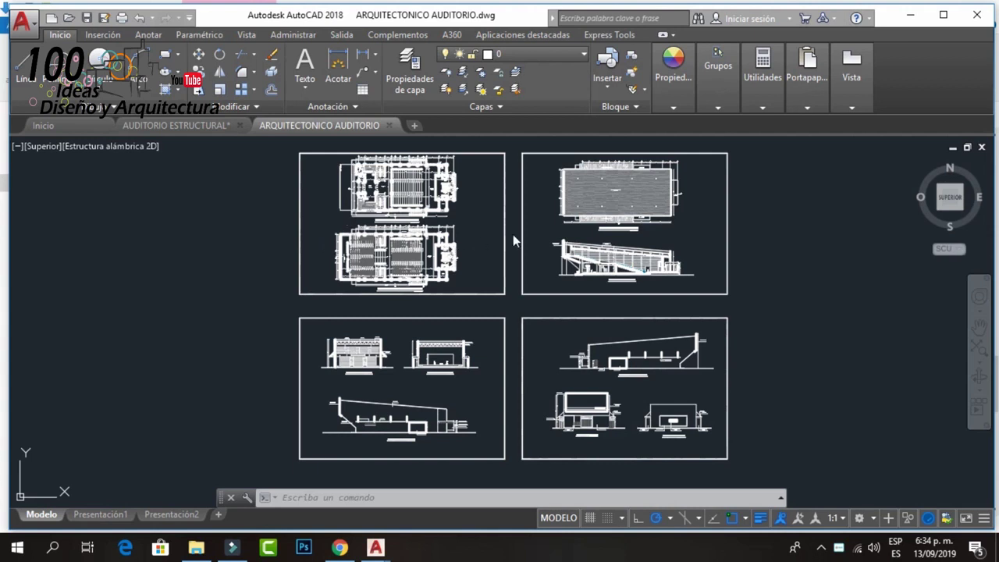
# - Zoom in on longitudinal section A–A' in the top-right sheet
pyautogui.click(575, 232)
pyautogui.scroll(5, 616, 261)
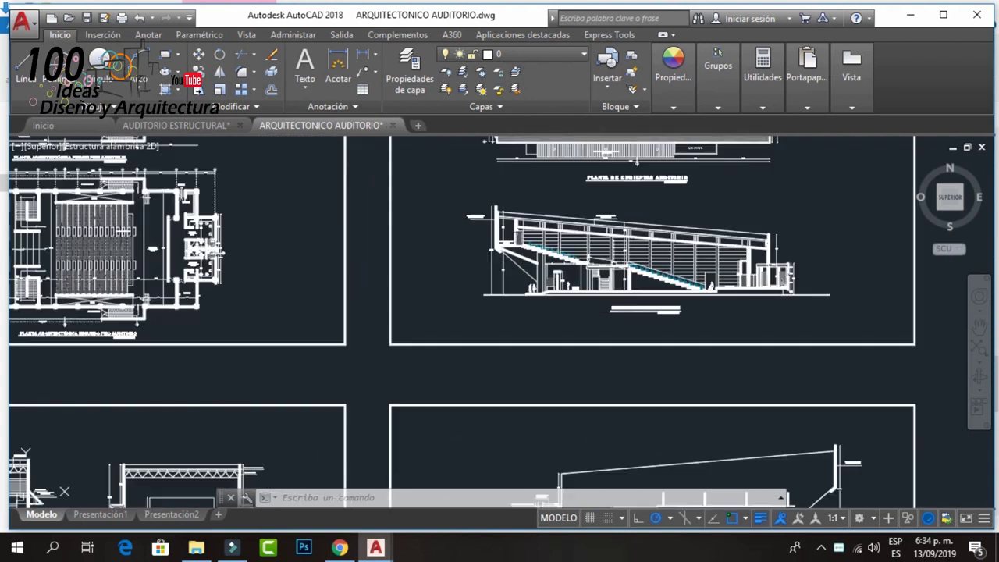
pyautogui.scroll(1, 616, 261)
pyautogui.scroll(2, 691, 243)
pyautogui.moveTo(679, 261); pyautogui.dragTo(623, 295, button='middle')
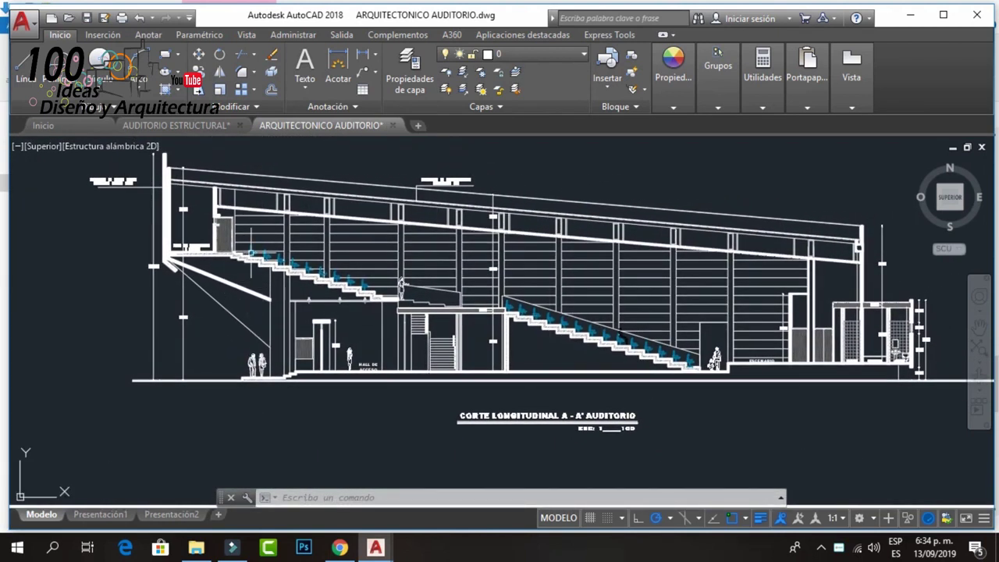
pyautogui.scroll(2, 249, 252)
# - Pan along the stepped seating stairs of the section, then zoom back out
pyautogui.moveTo(275, 277); pyautogui.dragTo(261, 286, button='middle')
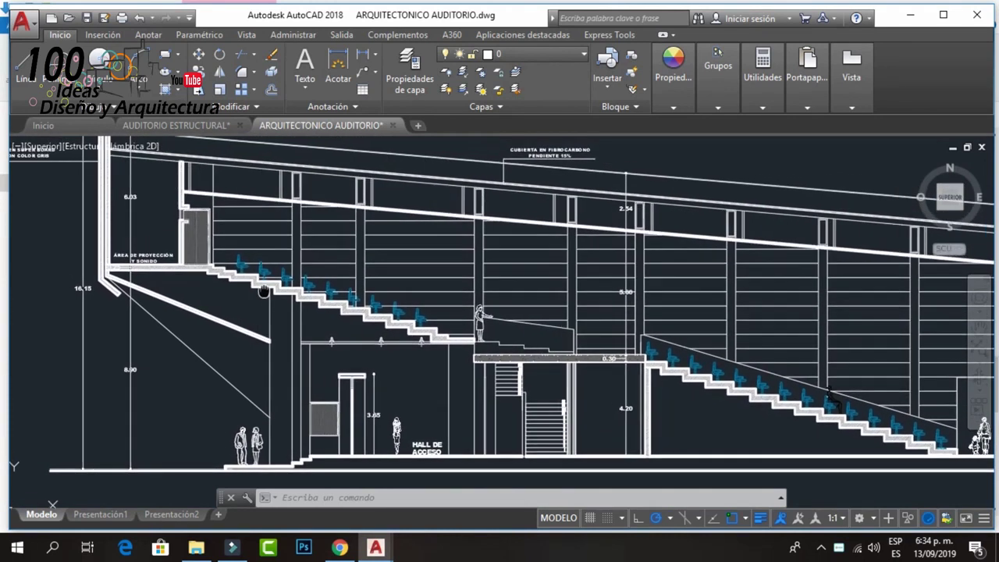
pyautogui.moveTo(356, 271); pyautogui.dragTo(366, 285, button='middle')
pyautogui.scroll(-3, 365, 285)
pyautogui.scroll(-1, 378, 273)
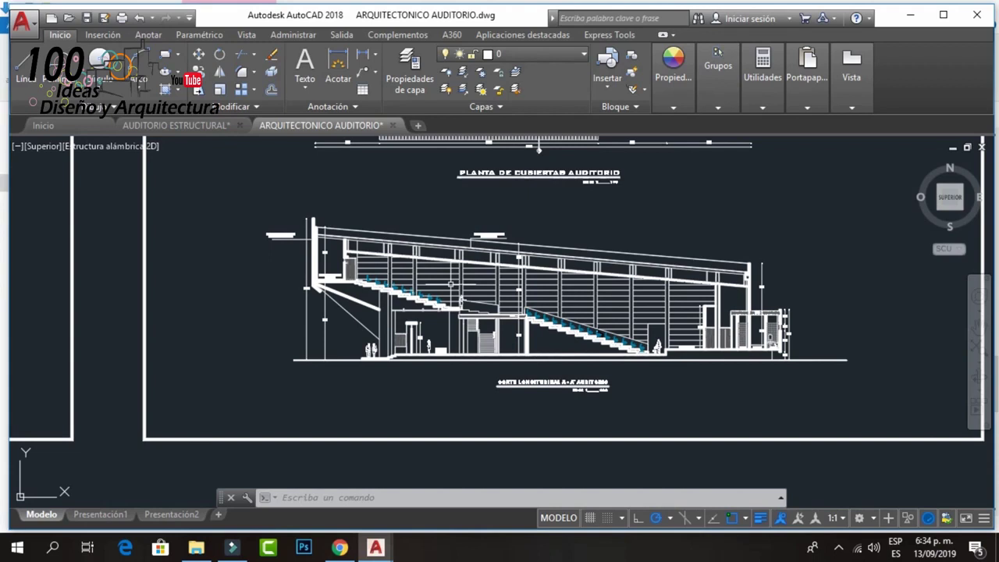
pyautogui.scroll(-2, 391, 261)
# - Move to the floor-plan sheet and zoom into the first-floor plan's access hall
pyautogui.scroll(-2, 406, 248)
pyautogui.moveTo(418, 238); pyautogui.dragTo(527, 207, button='middle')
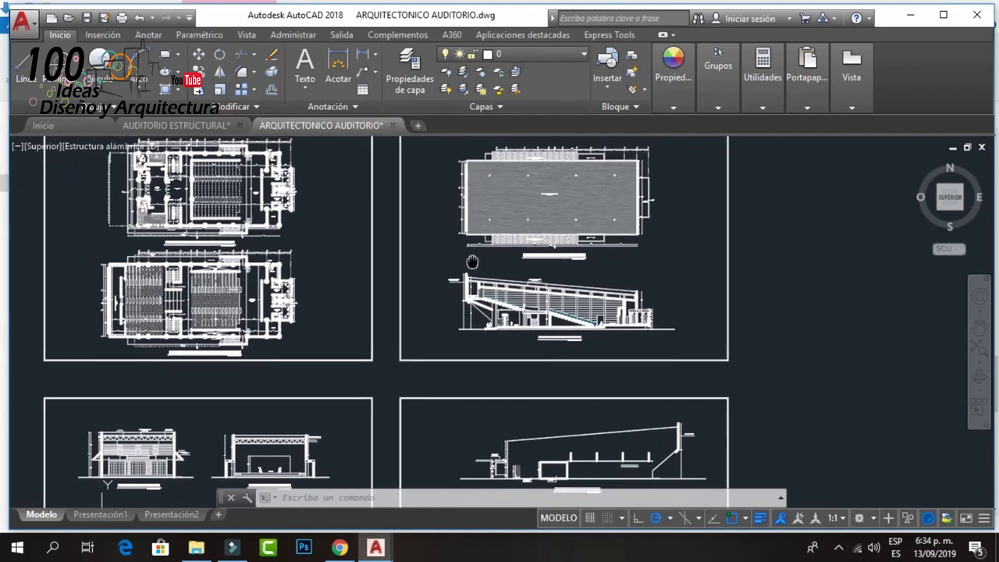
pyautogui.moveTo(577, 400)
pyautogui.mouseDown(button='middle')
pyautogui.moveTo(510, 373)
pyautogui.moveTo(537, 357)
pyautogui.mouseUp(button='middle')
pyautogui.moveTo(394, 301); pyautogui.dragTo(421, 384, button='middle')
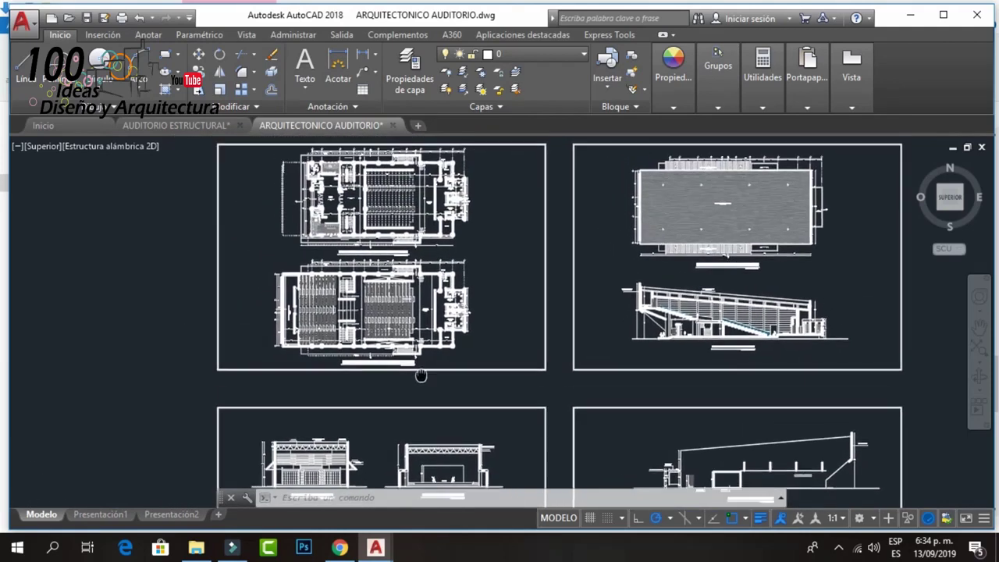
pyautogui.scroll(3, 355, 203)
pyautogui.scroll(3, 367, 234)
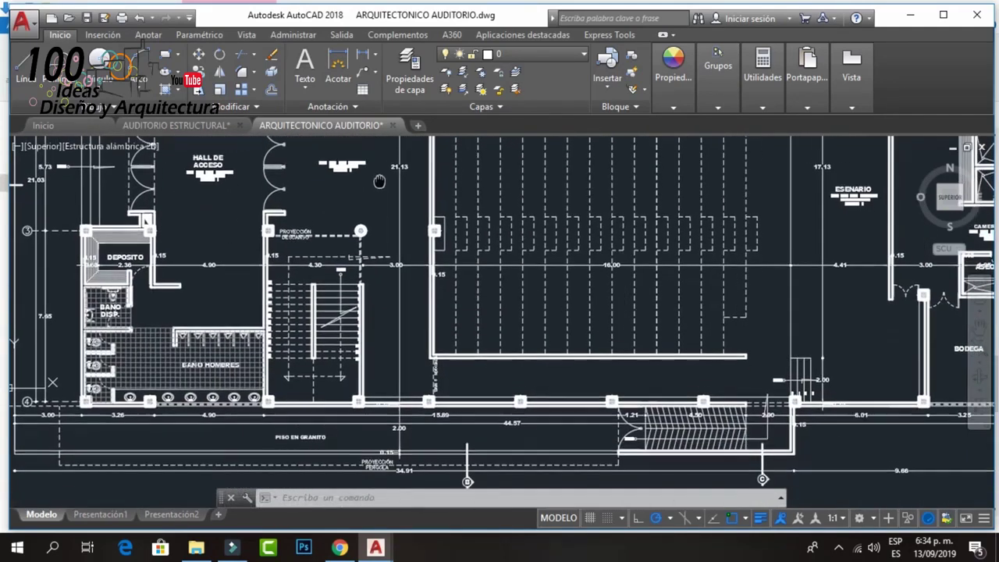
pyautogui.moveTo(408, 449); pyautogui.dragTo(400, 294, button='middle')
pyautogui.moveTo(411, 232); pyautogui.dragTo(402, 333, button='middle')
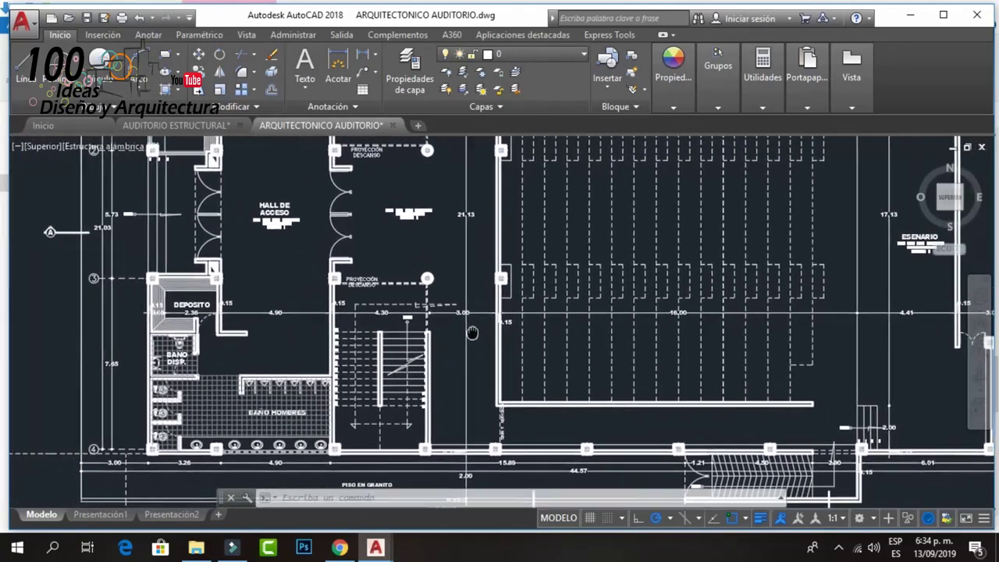
# - Inspect the Baño Hombres with grid axes, the TAQUILLA area and the women's washroom
pyautogui.scroll(4, 355, 338)
pyautogui.moveTo(356, 338)
pyautogui.mouseDown(button='middle')
pyautogui.moveTo(356, 261)
pyautogui.moveTo(354, 416)
pyautogui.mouseUp(button='middle')
pyautogui.scroll(-2, 356, 261)
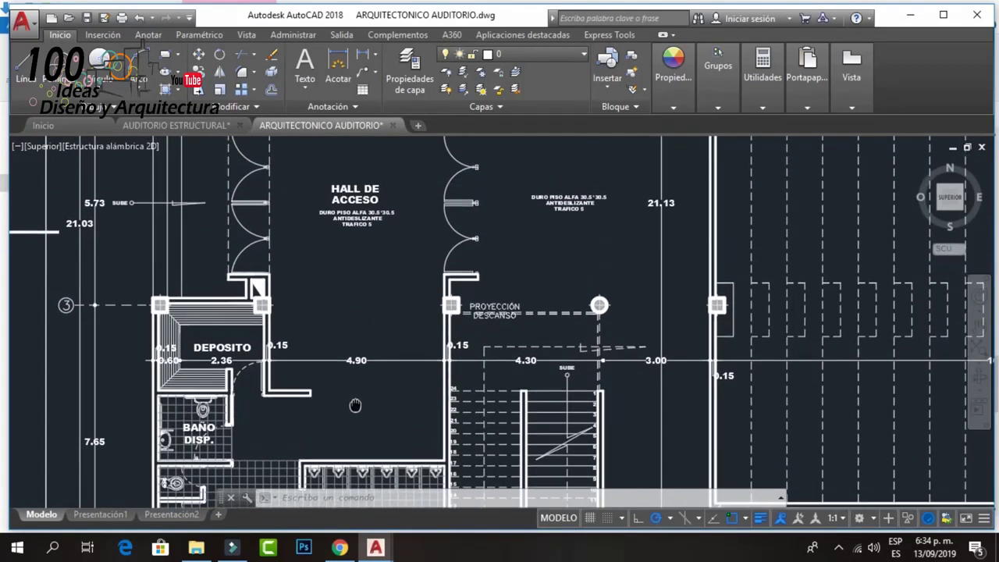
pyautogui.moveTo(382, 180)
pyautogui.mouseDown(button='middle')
pyautogui.moveTo(408, 275)
pyautogui.moveTo(425, 422)
pyautogui.mouseUp(button='middle')
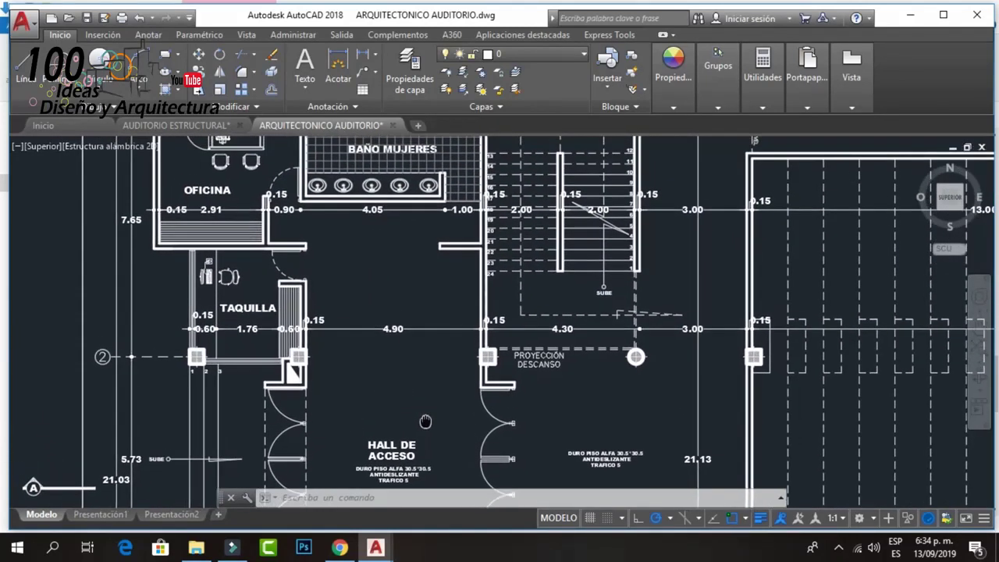
pyautogui.moveTo(396, 217)
pyautogui.mouseDown(button='middle')
pyautogui.moveTo(390, 318)
pyautogui.moveTo(354, 231)
pyautogui.moveTo(271, 145)
pyautogui.mouseUp(button='middle')
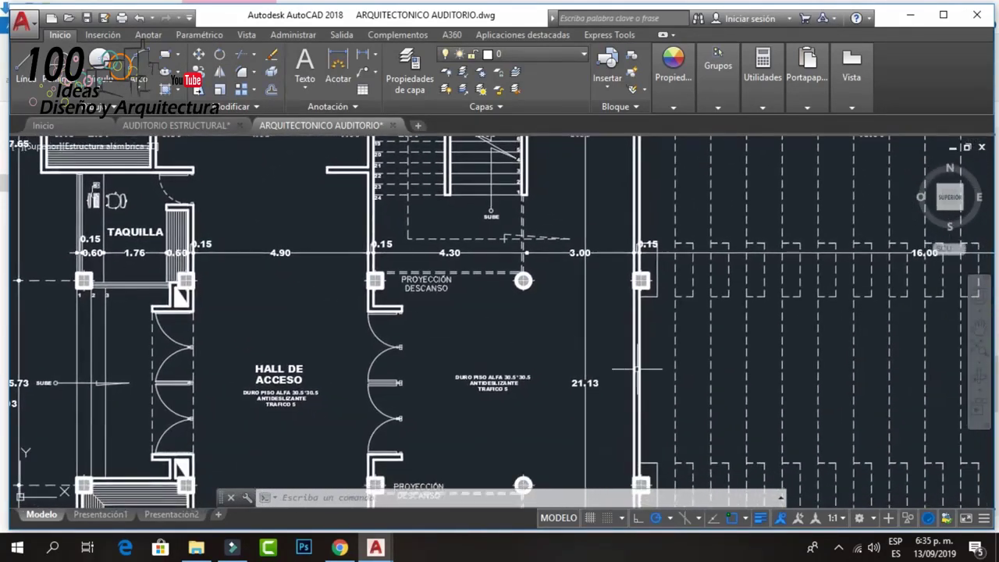
# - Pan across the right side of the plan to the stage and dressing rooms
pyautogui.moveTo(618, 364); pyautogui.dragTo(501, 364, button='middle')
pyautogui.scroll(-2, 316, 315)
pyautogui.moveTo(563, 310); pyautogui.dragTo(383, 289, button='middle')
# - Zoom in and look over the DPTO and UTILERIA rooms and the rear rooms
pyautogui.scroll(2, 609, 341)
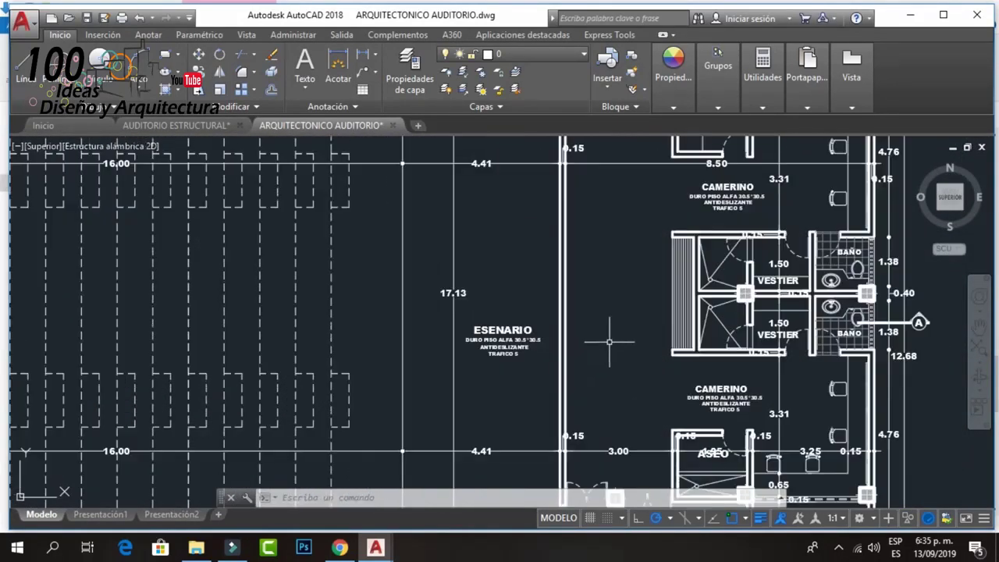
pyautogui.moveTo(614, 327)
pyautogui.mouseDown(button='middle')
pyautogui.moveTo(528, 332)
pyautogui.moveTo(458, 424)
pyautogui.moveTo(456, 474)
pyautogui.moveTo(469, 464)
pyautogui.mouseUp(button='middle')
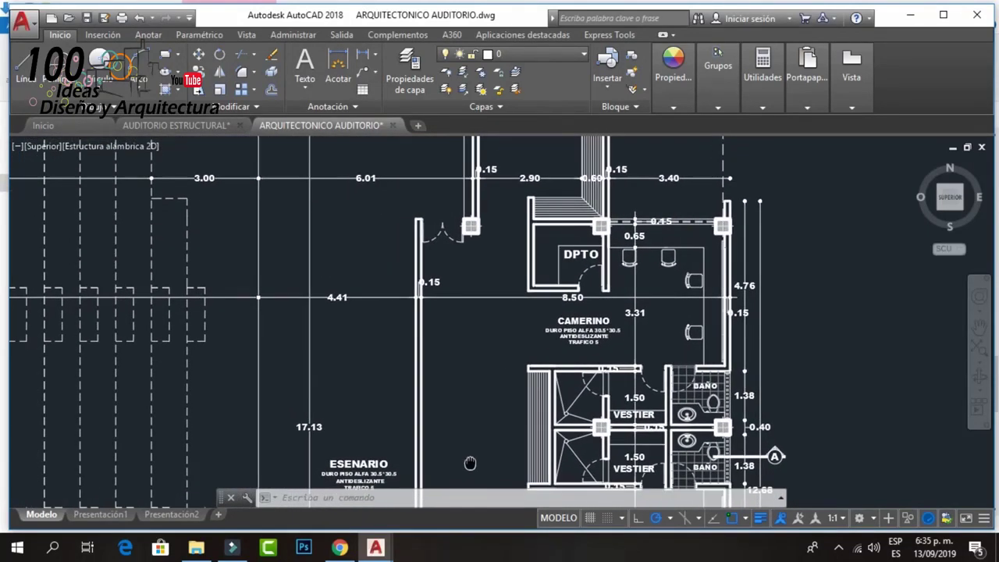
pyautogui.moveTo(500, 283)
pyautogui.mouseDown(button='middle')
pyautogui.moveTo(449, 384)
pyautogui.moveTo(416, 414)
pyautogui.moveTo(390, 392)
pyautogui.moveTo(385, 451)
pyautogui.mouseUp(button='middle')
pyautogui.scroll(-2, 429, 367)
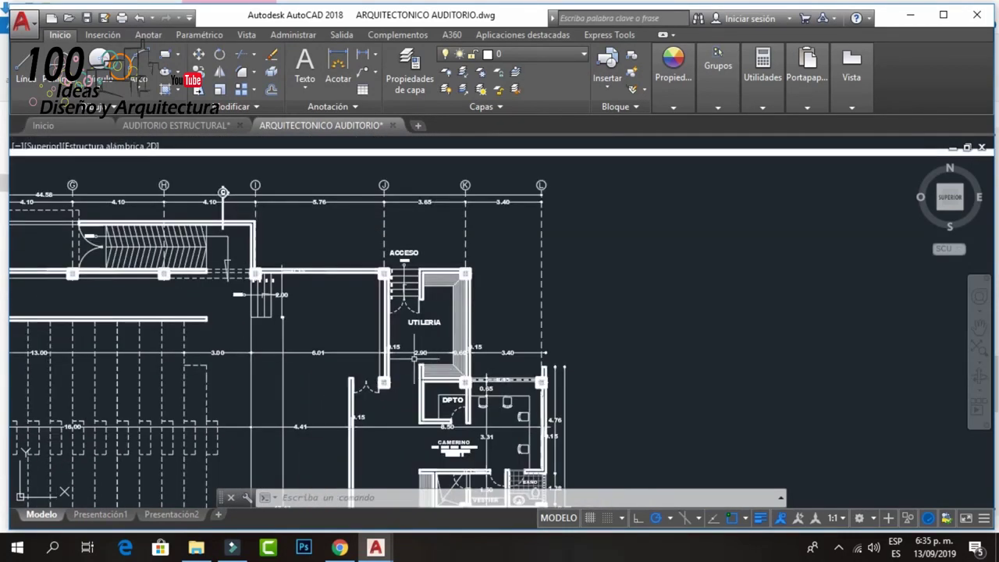
pyautogui.moveTo(321, 298)
pyautogui.mouseDown(button='middle')
pyautogui.moveTo(350, 298)
pyautogui.moveTo(352, 283)
pyautogui.moveTo(296, 170)
pyautogui.mouseUp(button='middle')
# - Inspect the lower CAMERINO, ASEO and BODEGA, then the stairs and seating rows
pyautogui.scroll(2, 437, 334)
pyautogui.moveTo(449, 344); pyautogui.dragTo(459, 211, button='middle')
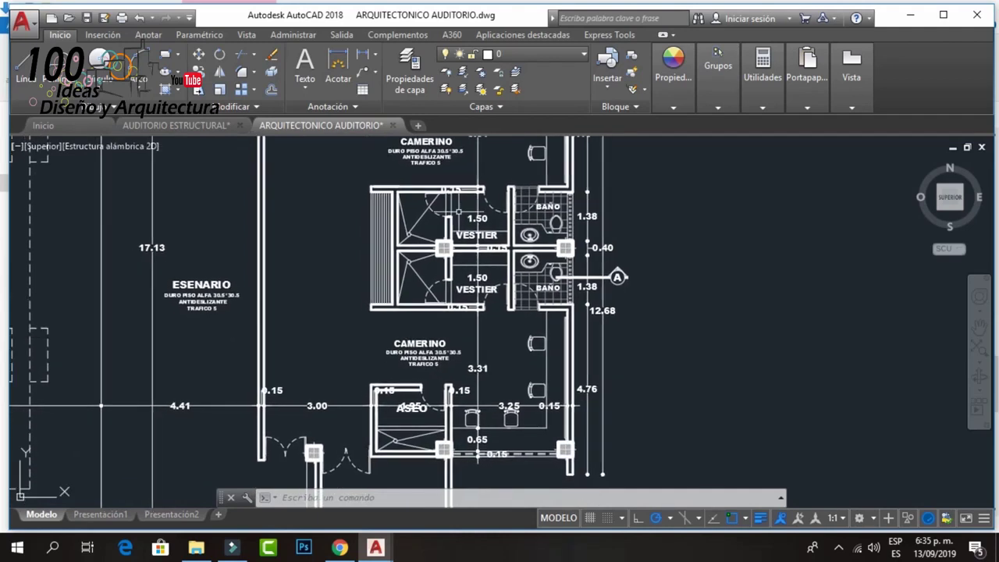
pyautogui.moveTo(480, 385)
pyautogui.mouseDown(button='middle')
pyautogui.moveTo(454, 318)
pyautogui.moveTo(476, 246)
pyautogui.moveTo(502, 224)
pyautogui.mouseUp(button='middle')
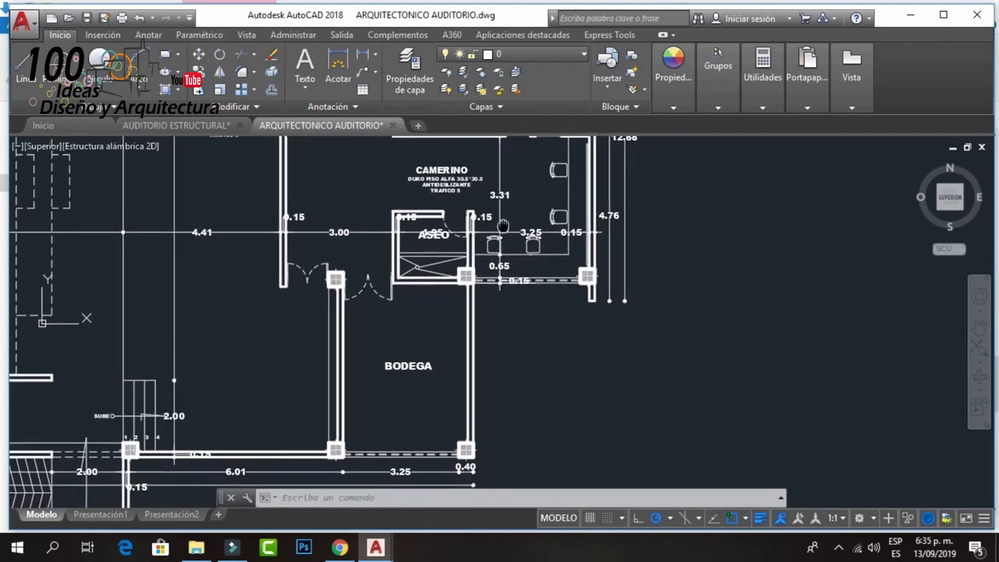
pyautogui.scroll(-2, 501, 225)
pyautogui.moveTo(314, 310); pyautogui.dragTo(562, 300, button='middle')
pyautogui.moveTo(227, 378); pyautogui.dragTo(297, 393, button='middle')
# - Zoom out to view the whole first-floor plan
pyautogui.scroll(-3, 455, 364)
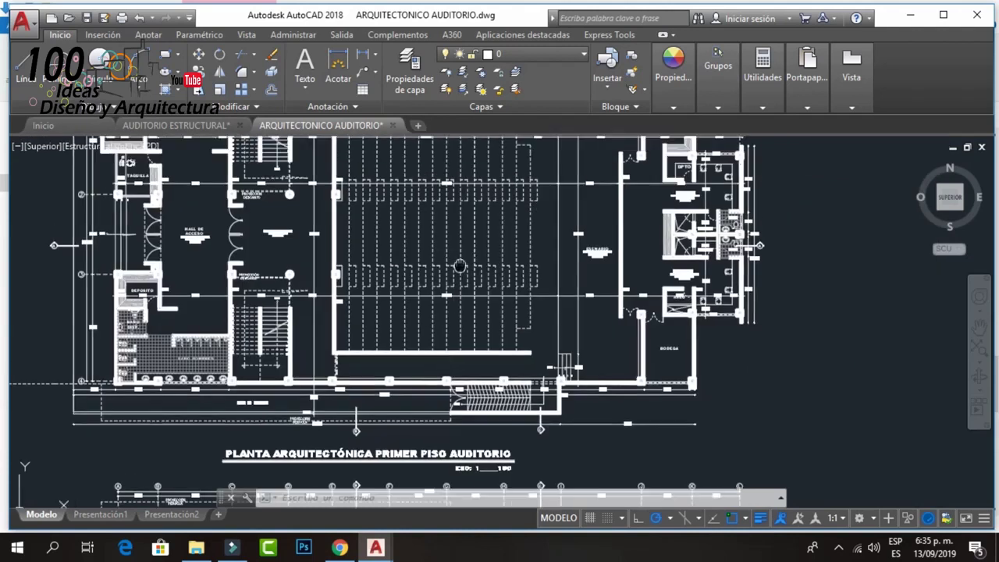
pyautogui.scroll(-2, 456, 363)
pyautogui.scroll(2, 387, 153)
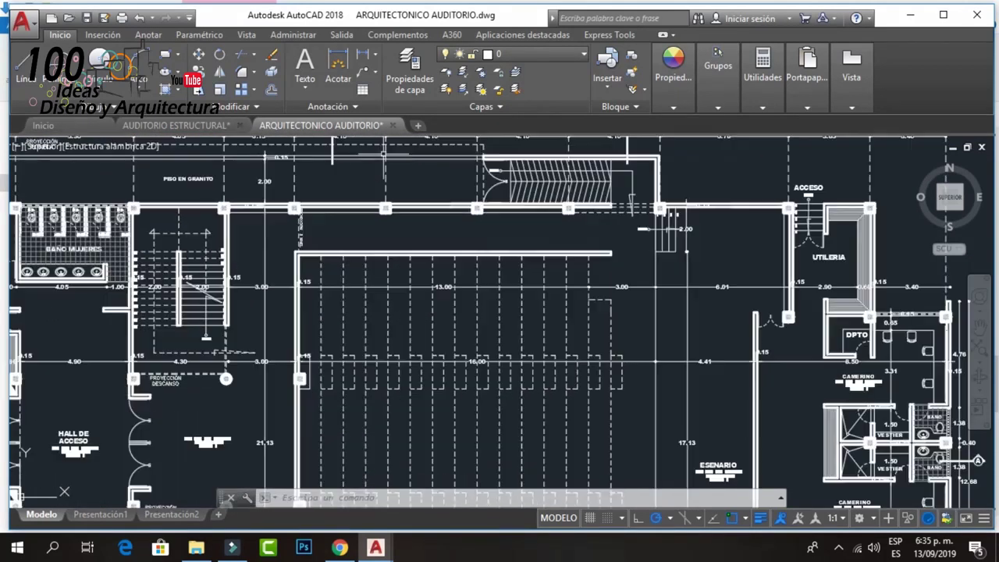
pyautogui.scroll(2, 216, 170)
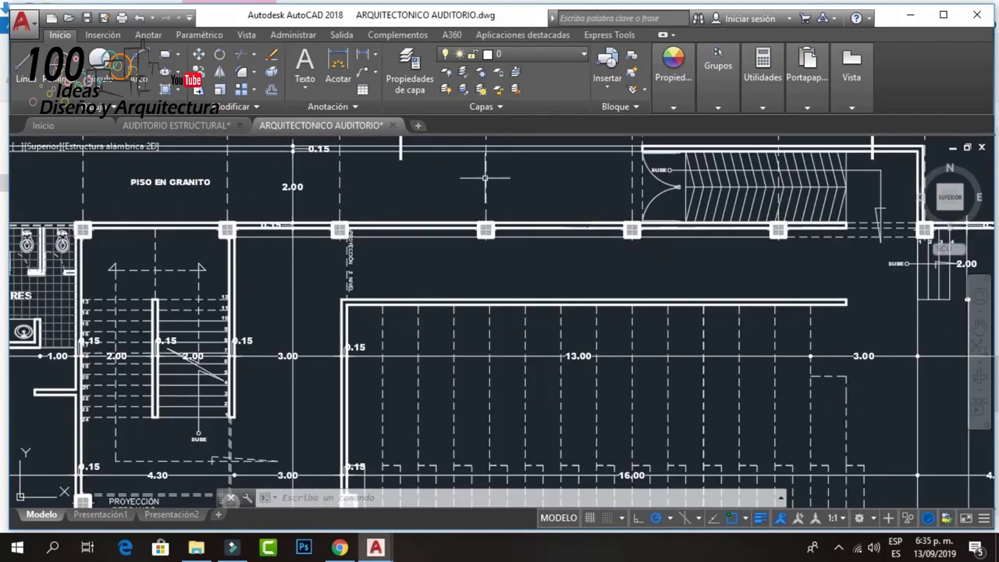
pyautogui.scroll(-1, 430, 209)
pyautogui.scroll(-1, 430, 209)
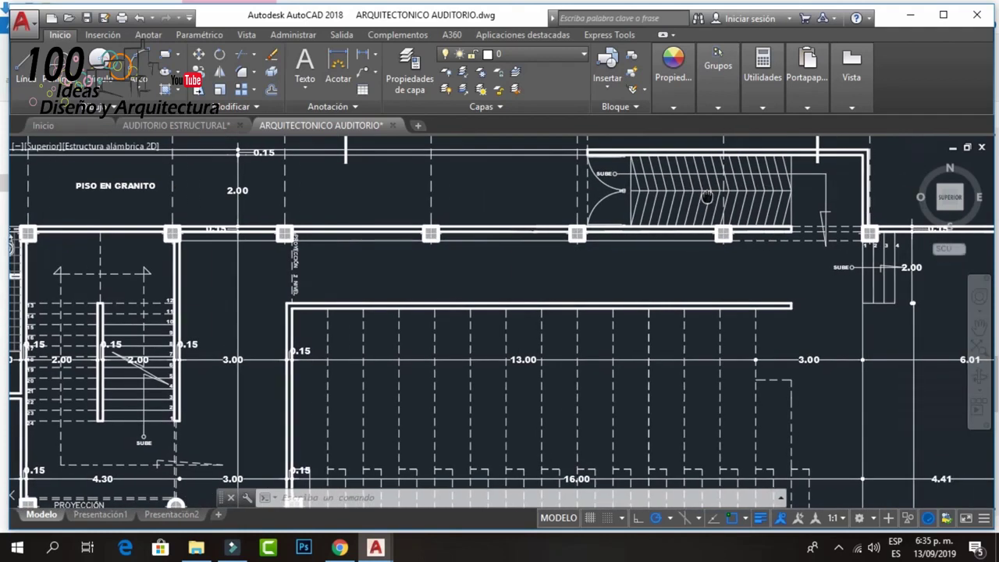
pyautogui.scroll(-2, 430, 209)
pyautogui.scroll(-1, 430, 209)
# - Zoom into the second-floor plan's seating area
pyautogui.moveTo(545, 359); pyautogui.dragTo(536, 164, button='middle')
pyautogui.scroll(2, 427, 422)
pyautogui.scroll(2, 428, 421)
pyautogui.scroll(1, 428, 421)
# - Look over the second-floor seating and the central stair between seating blocks
pyautogui.moveTo(568, 355)
pyautogui.mouseDown(button='middle')
pyautogui.moveTo(517, 446)
pyautogui.moveTo(525, 233)
pyautogui.mouseUp(button='middle')
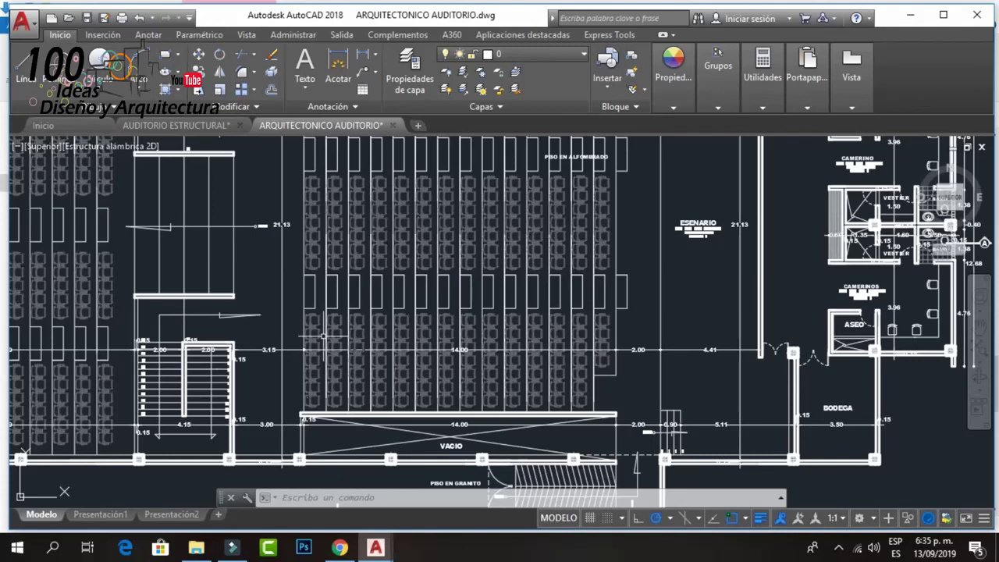
pyautogui.moveTo(287, 367); pyautogui.dragTo(427, 333, button='middle')
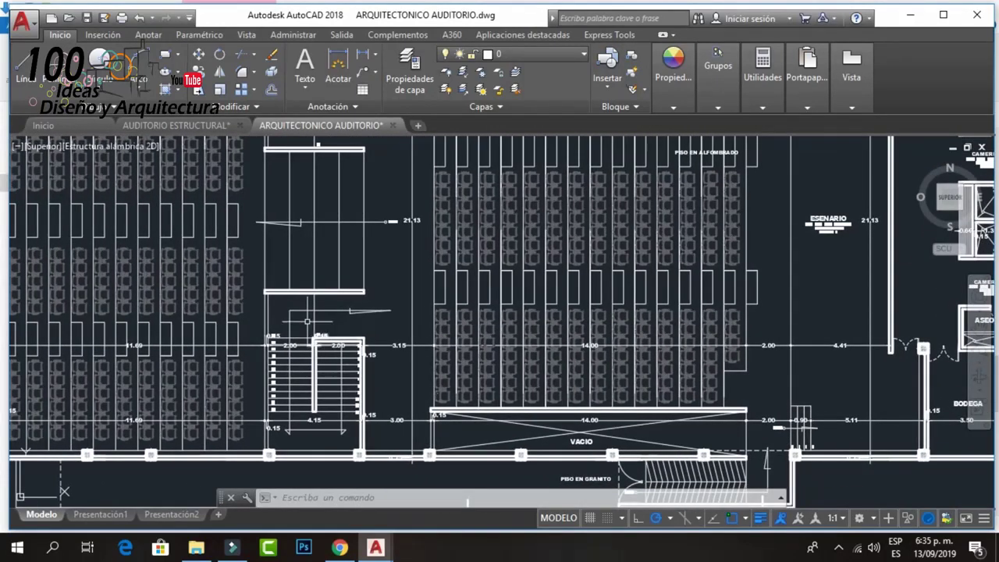
pyautogui.scroll(3, 306, 321)
pyautogui.scroll(2, 313, 321)
pyautogui.scroll(-3, 448, 299)
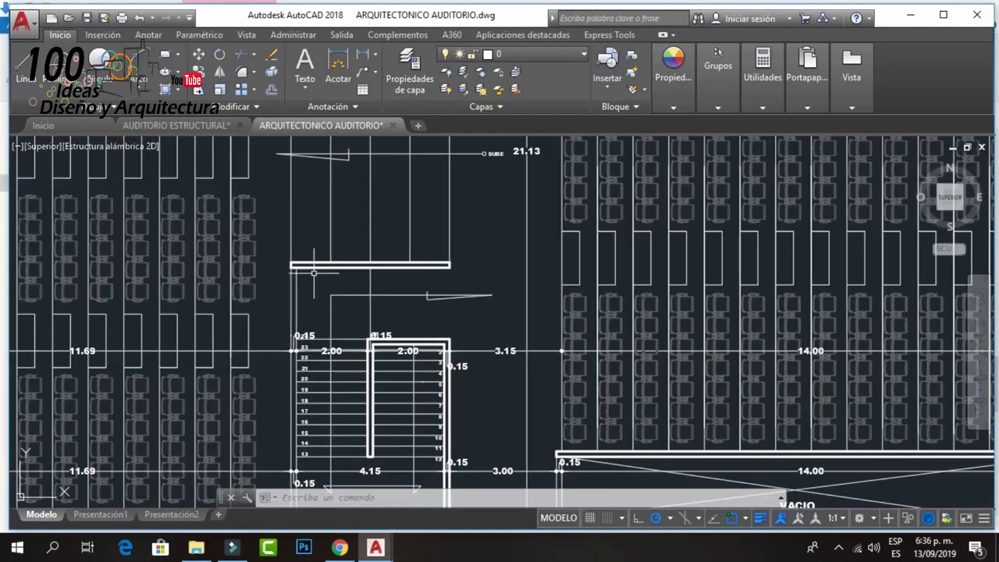
pyautogui.moveTo(445, 305); pyautogui.dragTo(522, 365, button='middle')
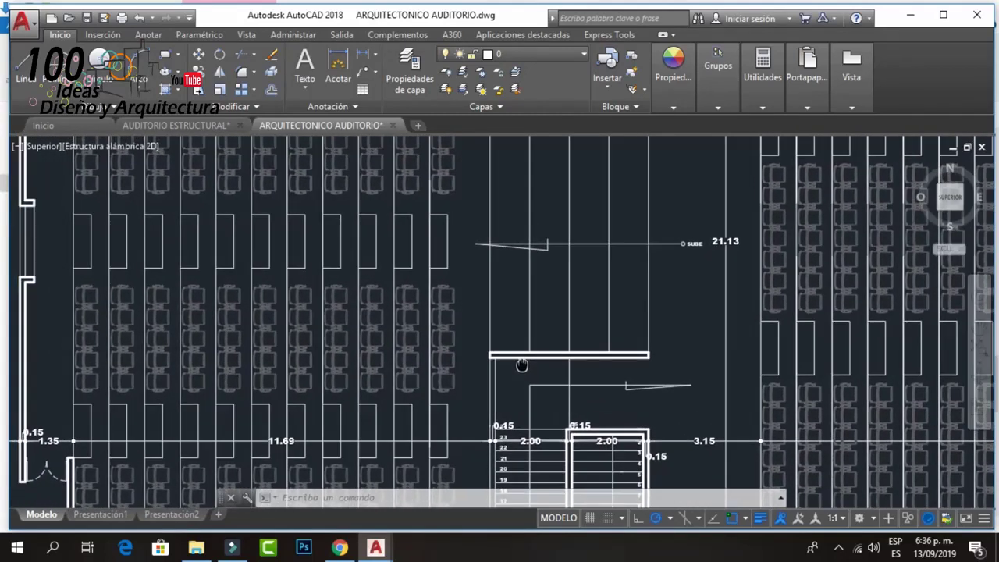
# - Frame the whole second-floor plan, then zoom out to all four sheets
pyautogui.scroll(-4, 408, 268)
pyautogui.scroll(1, 408, 268)
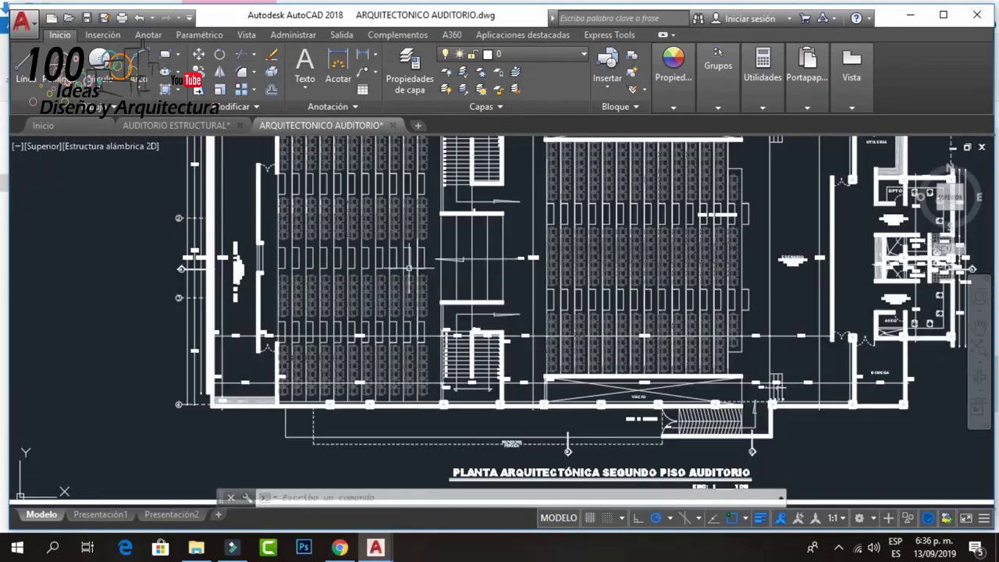
pyautogui.moveTo(548, 279)
pyautogui.mouseDown(button='middle')
pyautogui.moveTo(504, 282)
pyautogui.moveTo(443, 316)
pyautogui.mouseUp(button='middle')
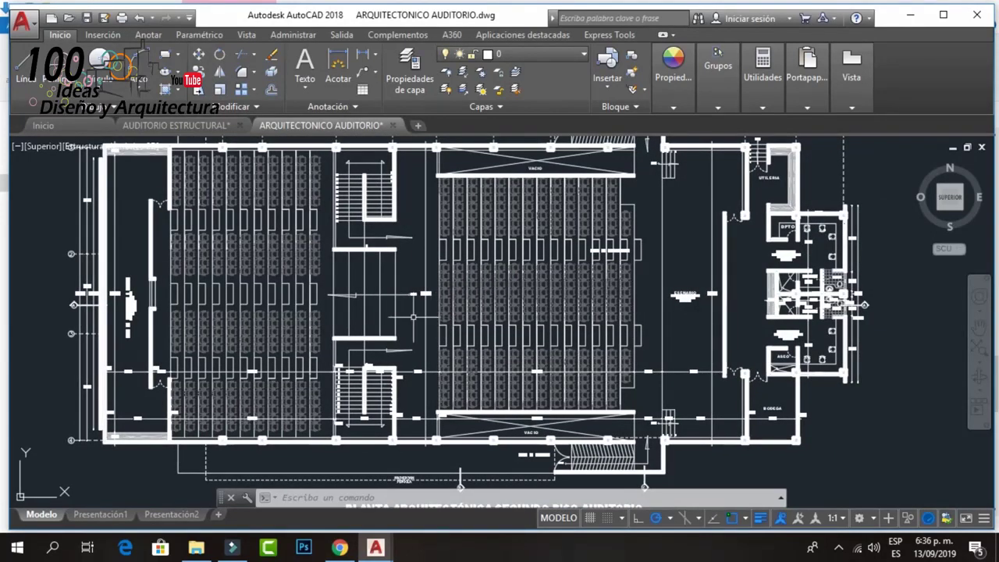
pyautogui.scroll(-4, 369, 321)
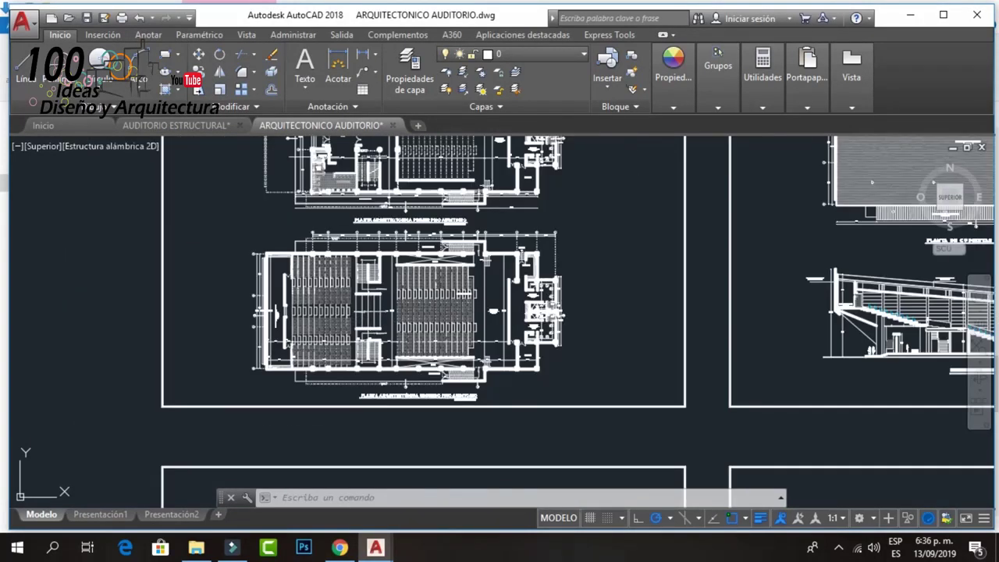
pyautogui.scroll(-2, 338, 250)
pyautogui.scroll(-2, 337, 250)
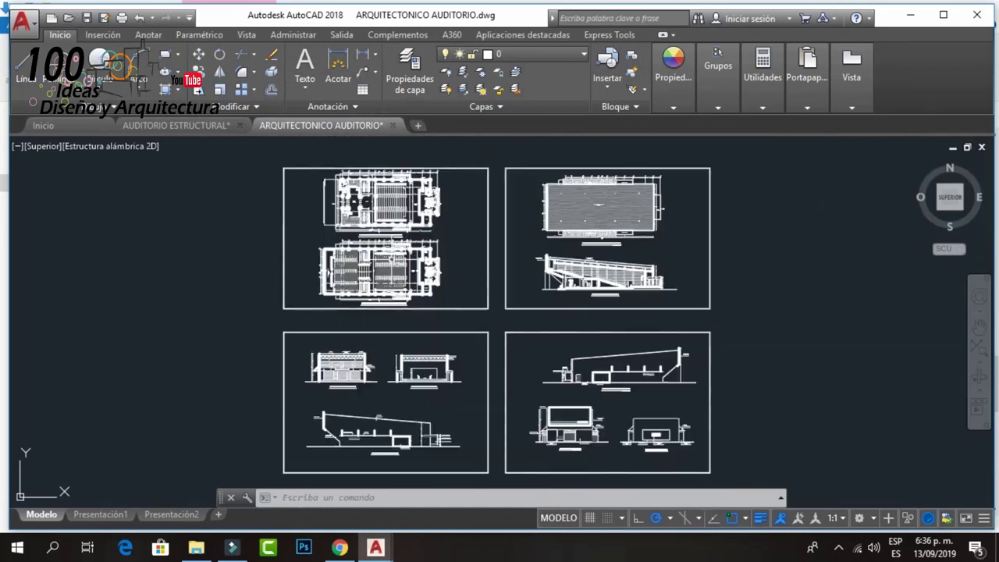
# - Switch to the AUDITORIO ESTRUCTURAL drawing and frame the whole foundation plan
pyautogui.click(214, 127)
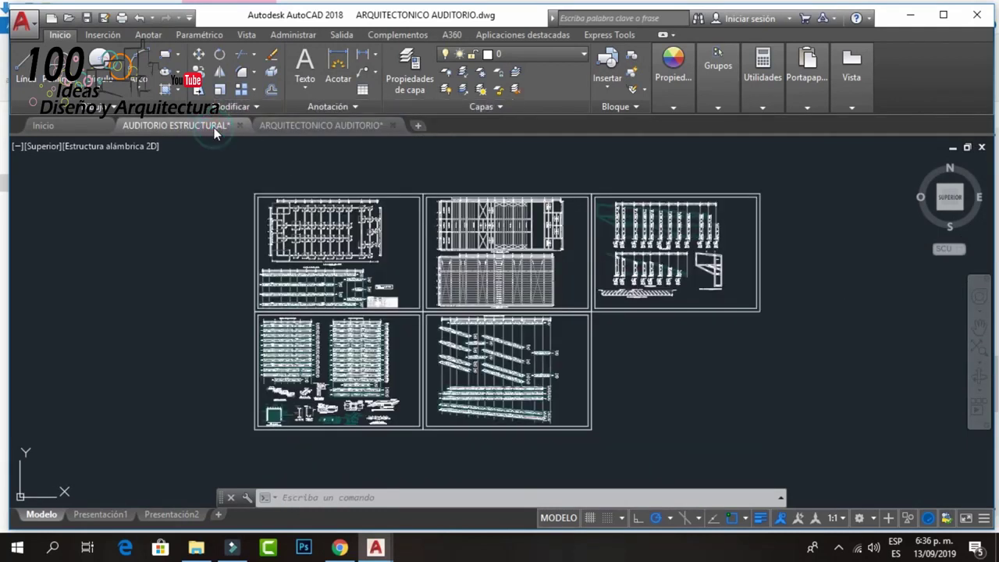
pyautogui.scroll(4, 238, 244)
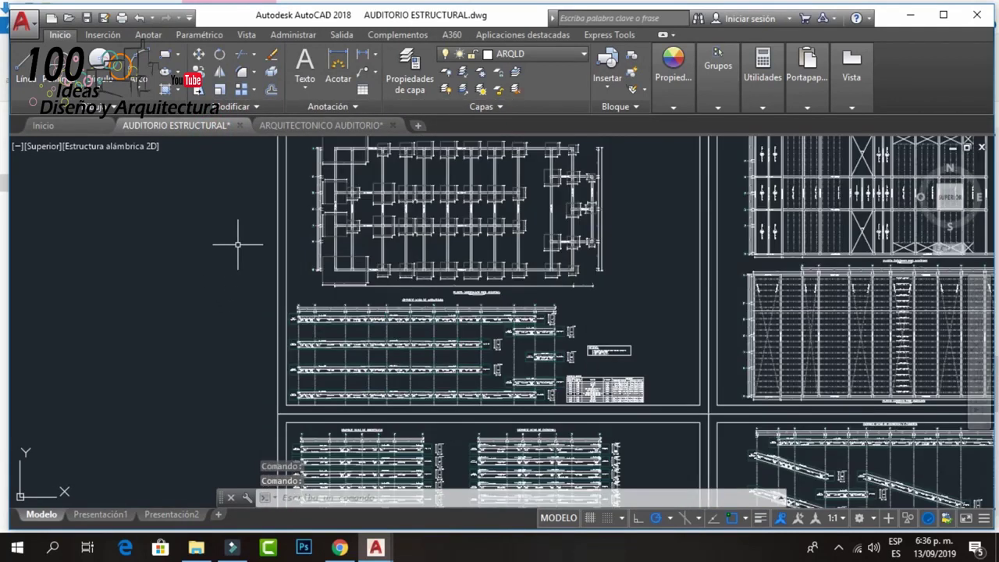
pyautogui.scroll(2, 463, 268)
pyautogui.scroll(2, 488, 294)
pyautogui.scroll(1, 506, 309)
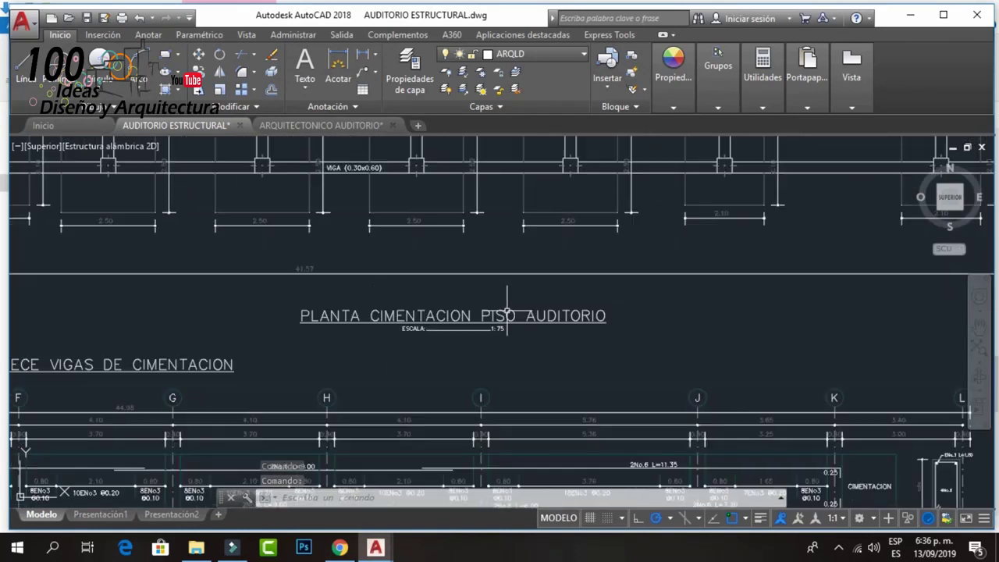
pyautogui.scroll(-3, 441, 335)
pyautogui.moveTo(421, 168)
pyautogui.mouseDown(button='middle')
pyautogui.moveTo(407, 319)
pyautogui.moveTo(409, 264)
pyautogui.mouseUp(button='middle')
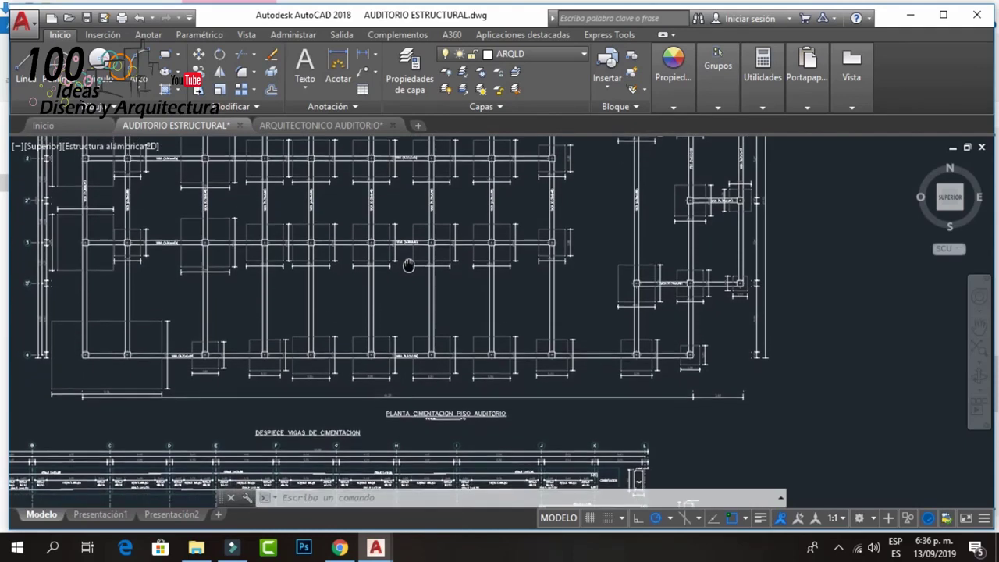
# - Zoom into the DESPIECE VIGAS DE CIMENTACION foundation beam breakdown
pyautogui.moveTo(367, 390); pyautogui.dragTo(426, 204, button='middle')
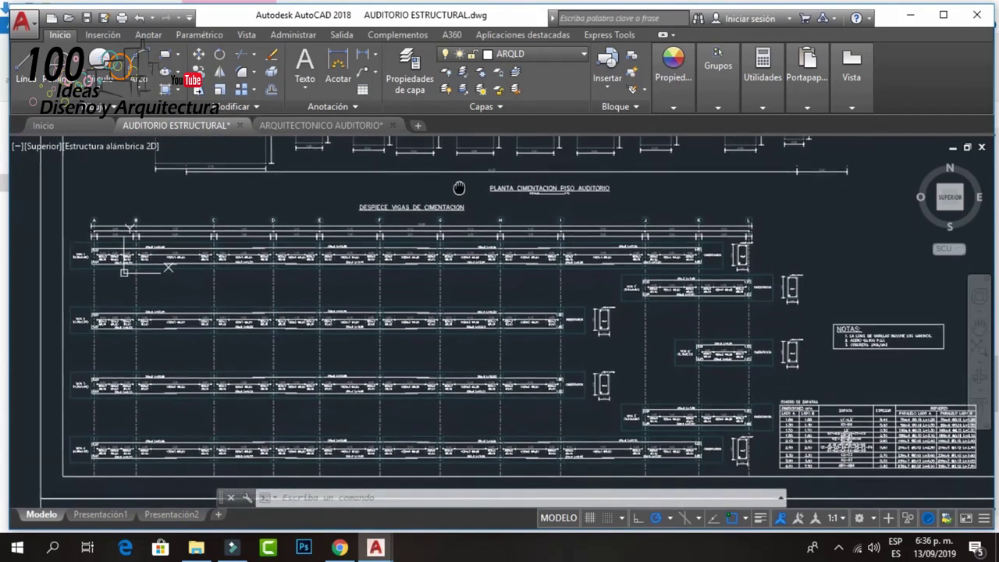
pyautogui.scroll(2, 426, 205)
pyautogui.scroll(3, 195, 301)
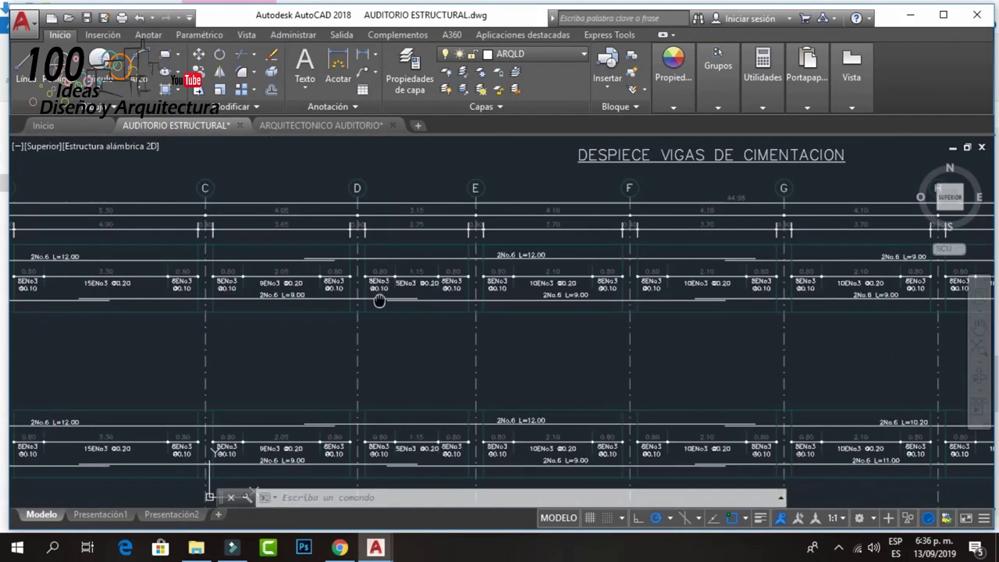
pyautogui.scroll(2, 153, 270)
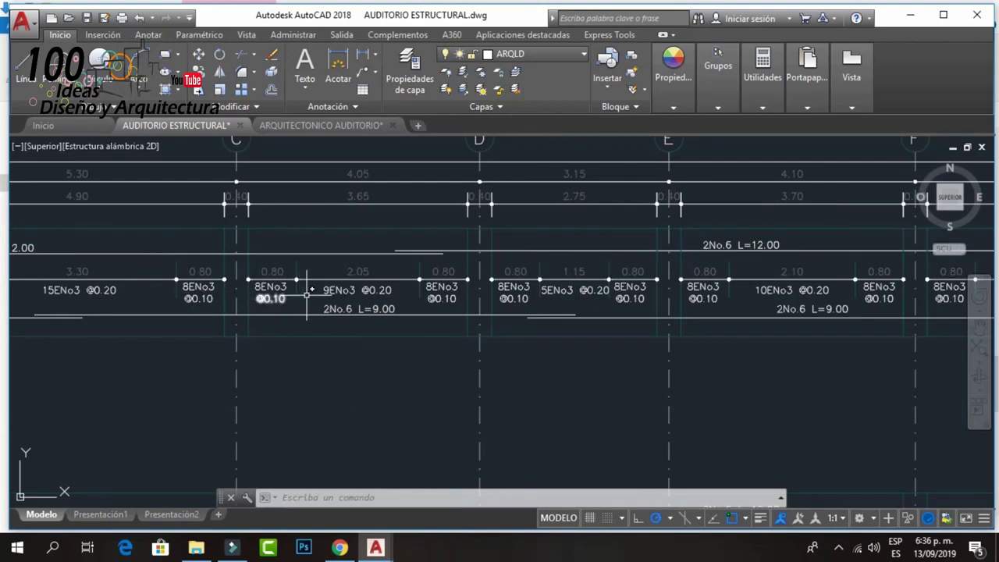
pyautogui.scroll(-5, 658, 330)
pyautogui.scroll(2, 504, 276)
# - Center the CUADRO DE ZAPATAS table and the NOTAS box, then zoom out
pyautogui.moveTo(504, 277)
pyautogui.mouseDown(button='middle')
pyautogui.moveTo(312, 249)
pyautogui.moveTo(230, 206)
pyautogui.mouseUp(button='middle')
pyautogui.scroll(2, 520, 346)
pyautogui.moveTo(520, 346); pyautogui.dragTo(336, 285, button='middle')
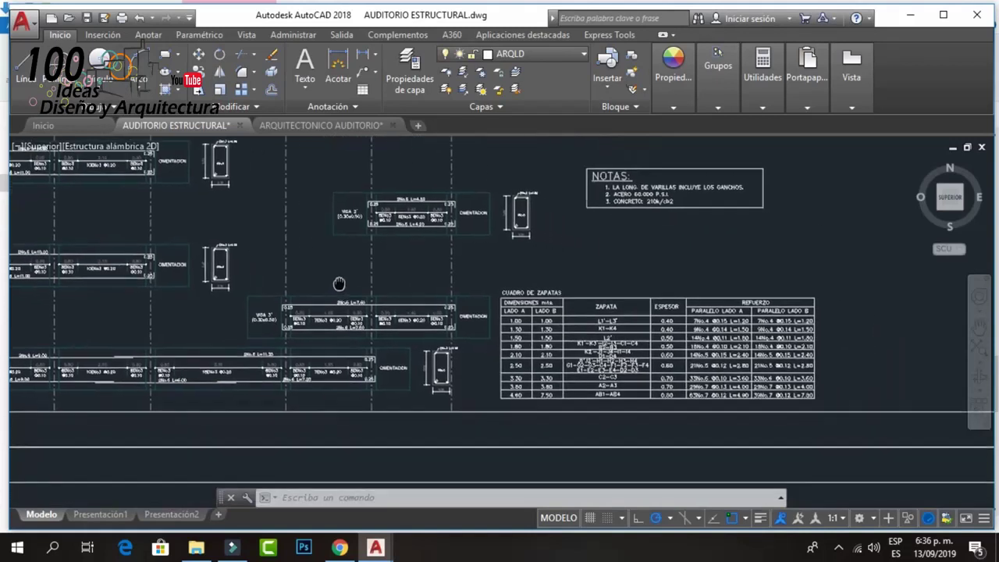
pyautogui.scroll(2, 683, 306)
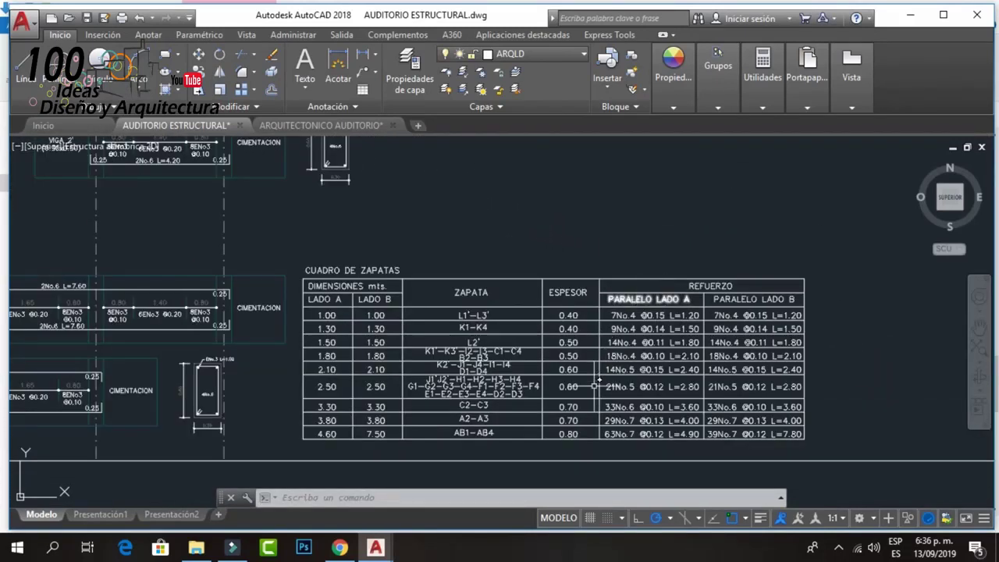
pyautogui.moveTo(658, 258)
pyautogui.mouseDown(button='middle')
pyautogui.moveTo(586, 274)
pyautogui.moveTo(571, 328)
pyautogui.mouseUp(button='middle')
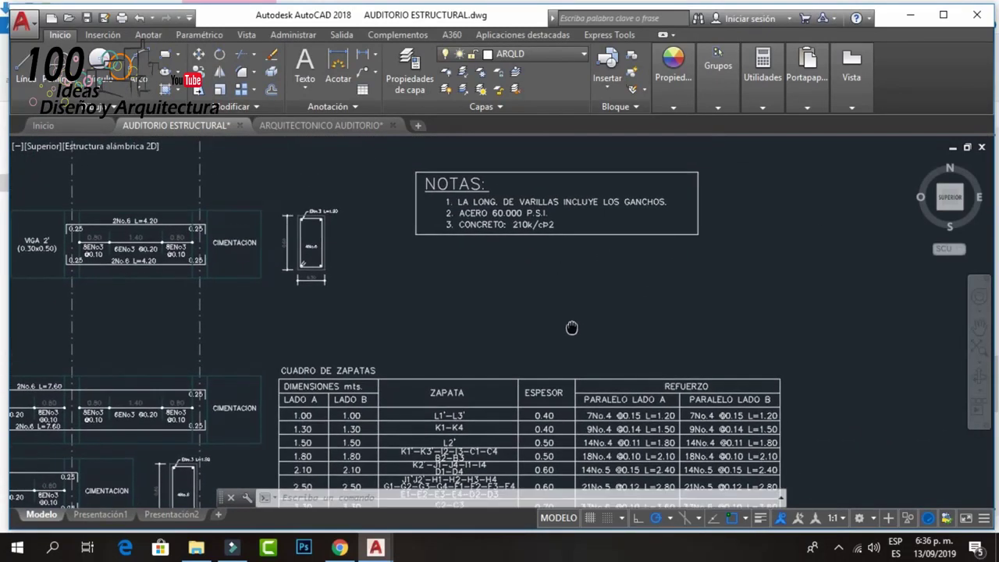
pyautogui.scroll(-3, 612, 312)
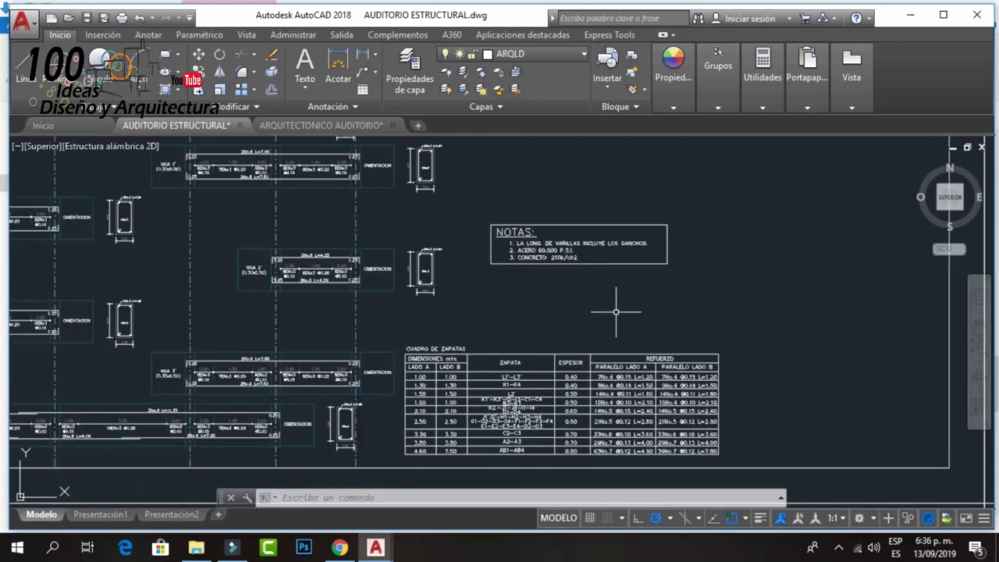
pyautogui.scroll(-3, 616, 312)
# - Bring the DESPIECE VIGAS DE ENTREPISO Y CUBIERTA sheet to center and zoom in
pyautogui.moveTo(343, 402); pyautogui.dragTo(355, 273, button='middle')
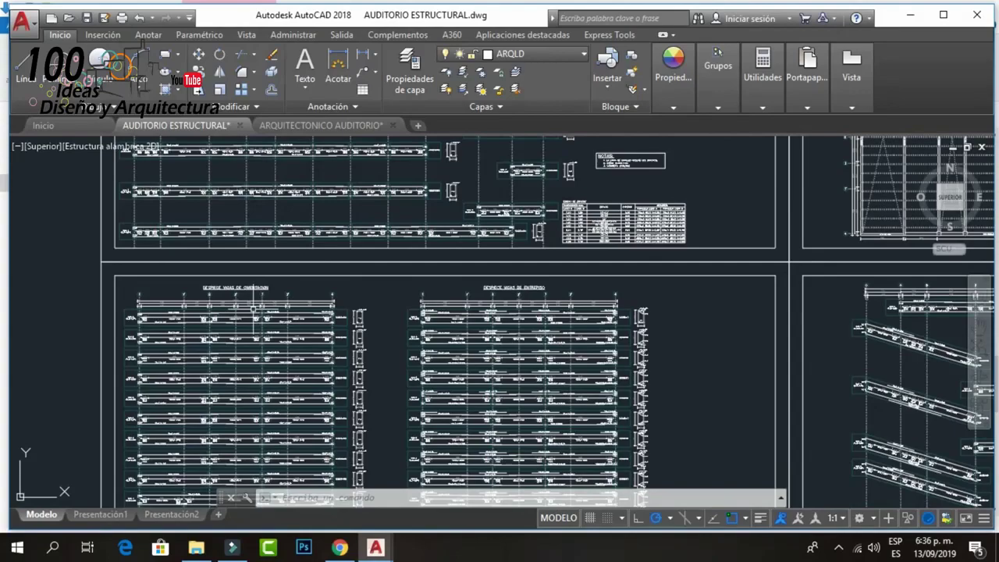
pyautogui.moveTo(620, 320); pyautogui.dragTo(440, 300, button='middle')
pyautogui.moveTo(593, 257); pyautogui.dragTo(448, 238, button='middle')
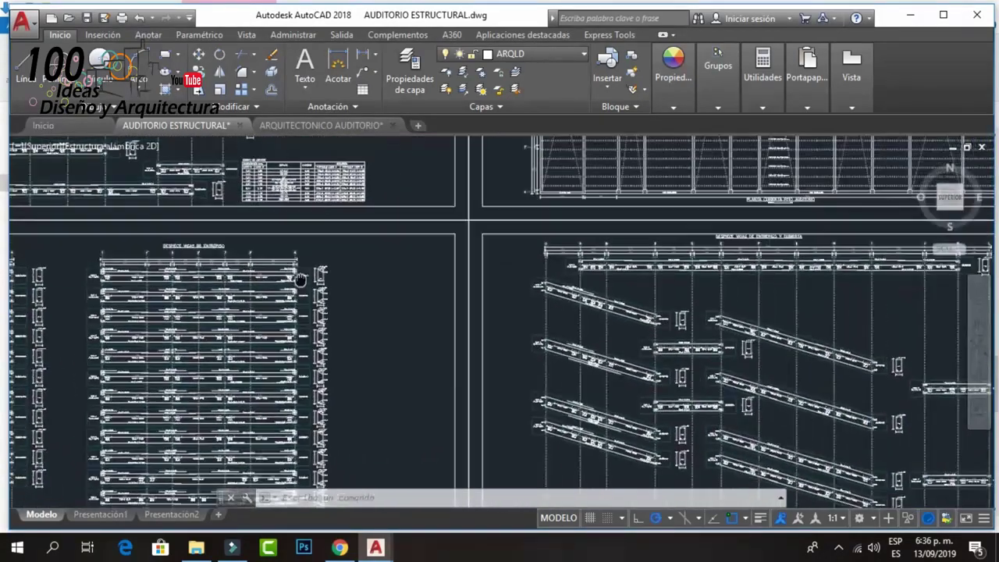
pyautogui.moveTo(686, 249); pyautogui.dragTo(575, 234, button='middle')
pyautogui.scroll(2, 686, 203)
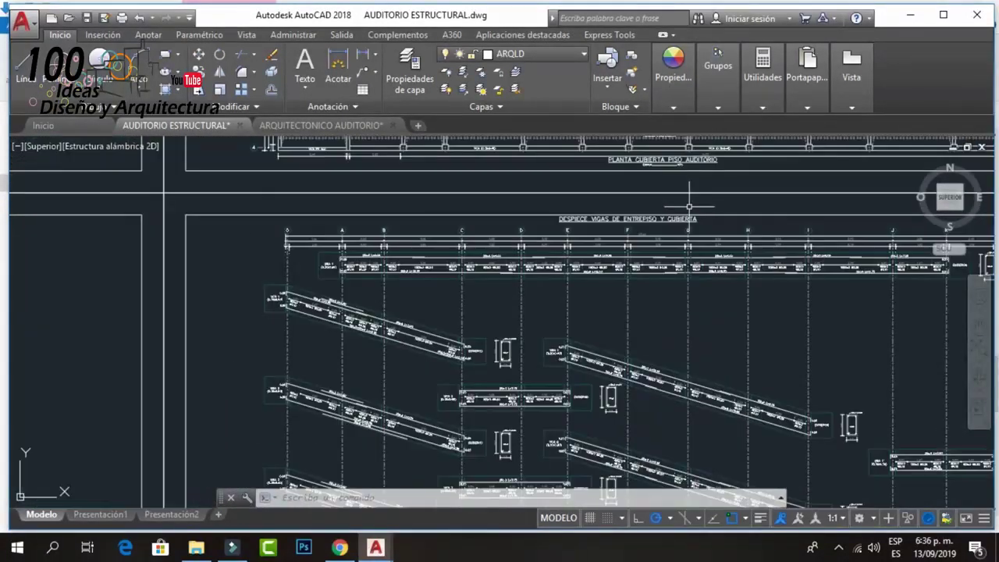
pyautogui.scroll(2, 709, 214)
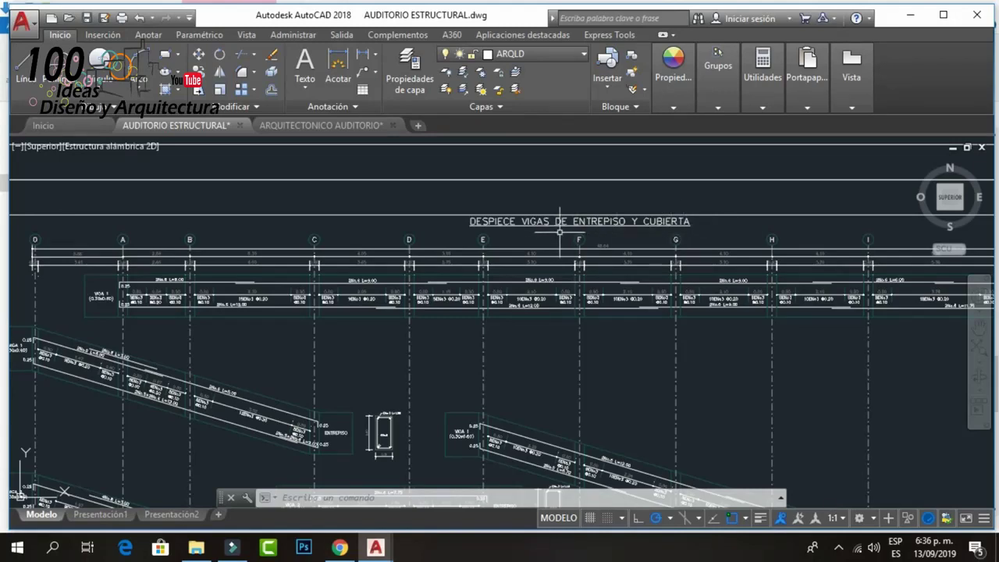
# - Inspect the inclined and horizontal beam details, then zoom back out
pyautogui.scroll(-3, 514, 221)
pyautogui.scroll(1, 631, 312)
pyautogui.scroll(2, 631, 312)
pyautogui.moveTo(582, 241); pyautogui.dragTo(554, 160, button='middle')
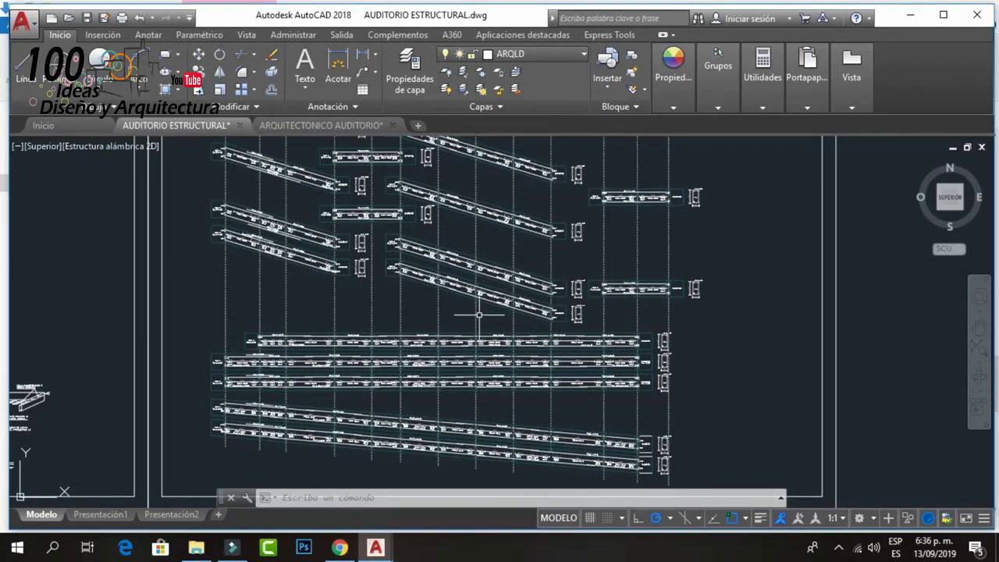
pyautogui.scroll(-2, 478, 315)
pyautogui.scroll(-2, 507, 217)
# - Zoom into PLANTA ENTREPISO PISO AUDITORIO, pan to PLANTA CUBIERTA PISO AUDITORIO, and zoom out
pyautogui.moveTo(460, 196); pyautogui.dragTo(441, 311, button='middle')
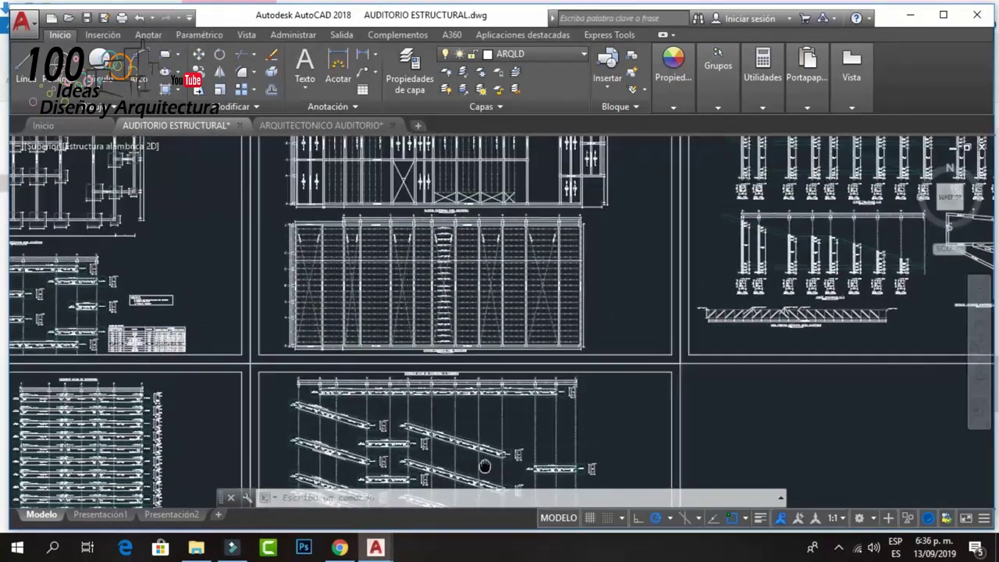
pyautogui.scroll(2, 440, 311)
pyautogui.scroll(2, 437, 284)
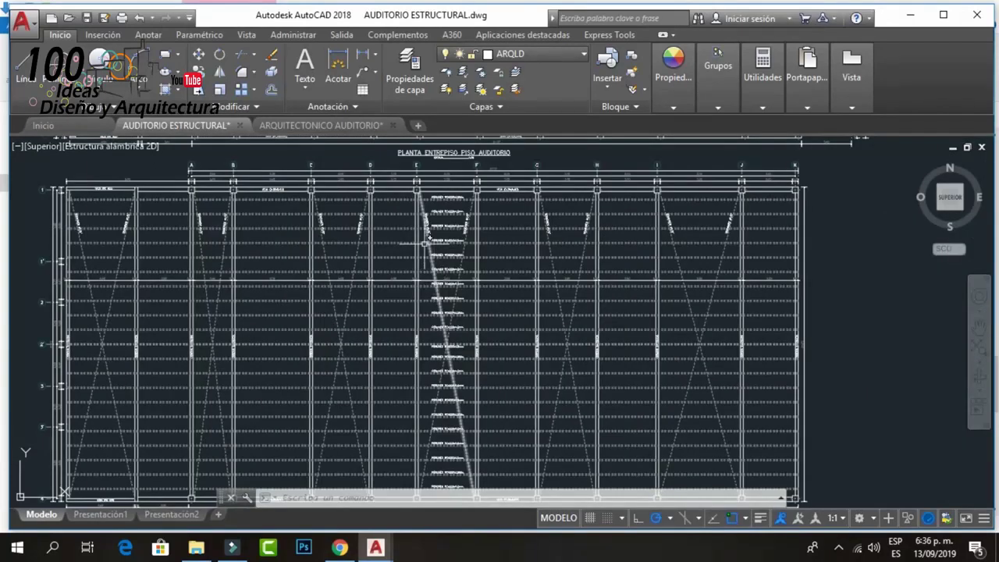
pyautogui.scroll(2, 422, 164)
pyautogui.moveTo(426, 212); pyautogui.dragTo(445, 175, button='middle')
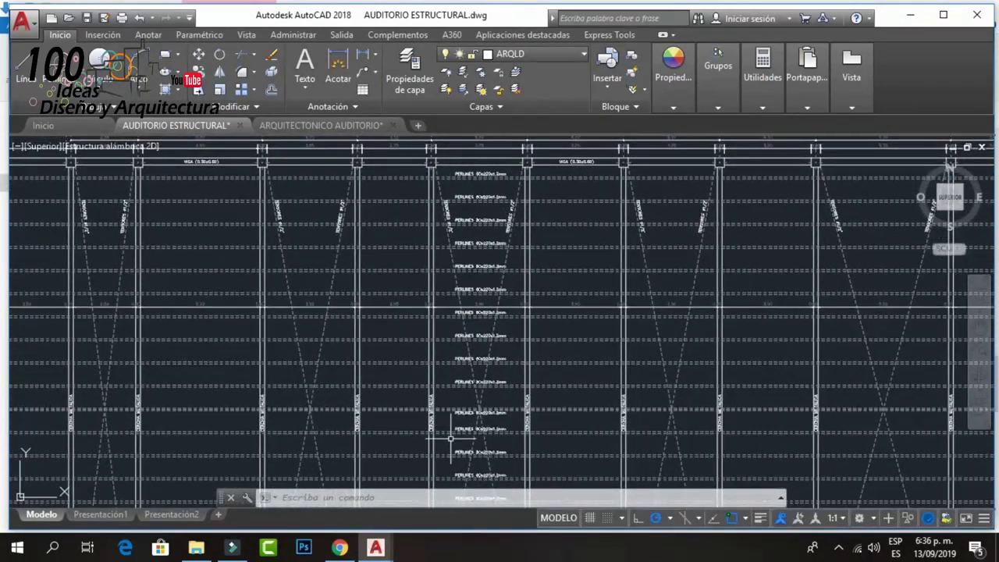
pyautogui.moveTo(457, 320); pyautogui.dragTo(466, 196, button='middle')
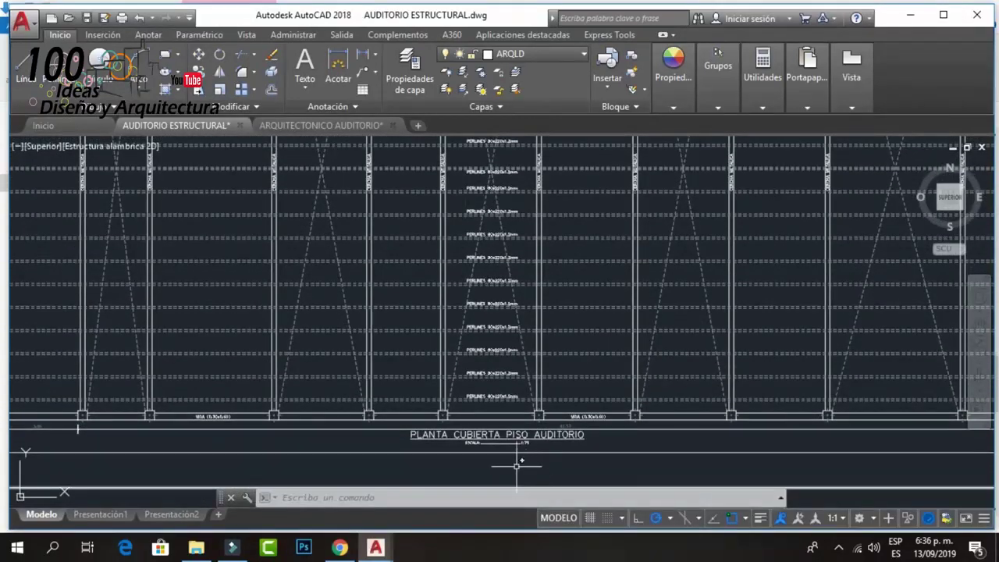
pyautogui.scroll(-5, 481, 457)
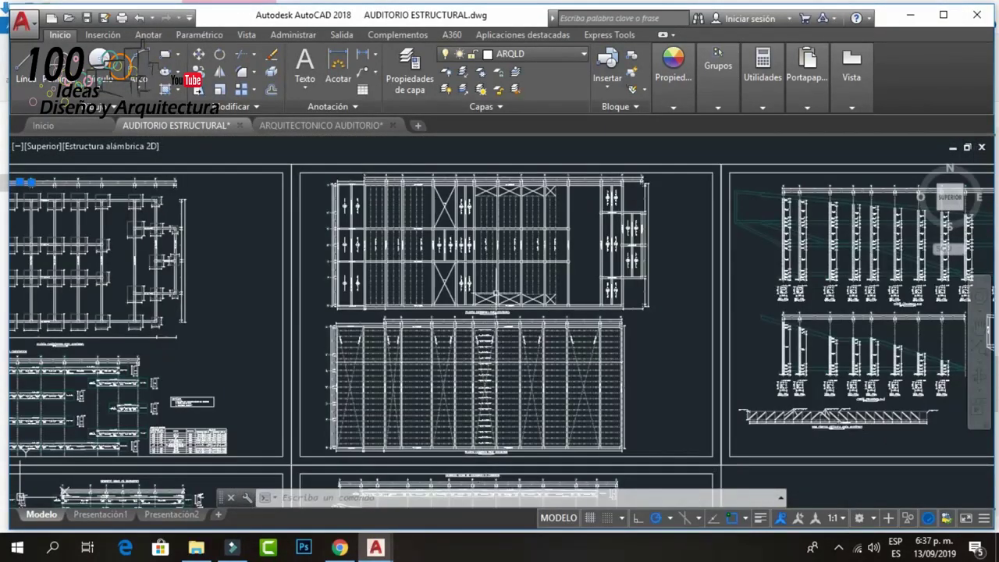
pyautogui.scroll(5, 496, 295)
# - Move over to the CORTE COLUMNAS sheet and center the column elevations and sections
pyautogui.moveTo(685, 326); pyautogui.dragTo(357, 329, button='middle')
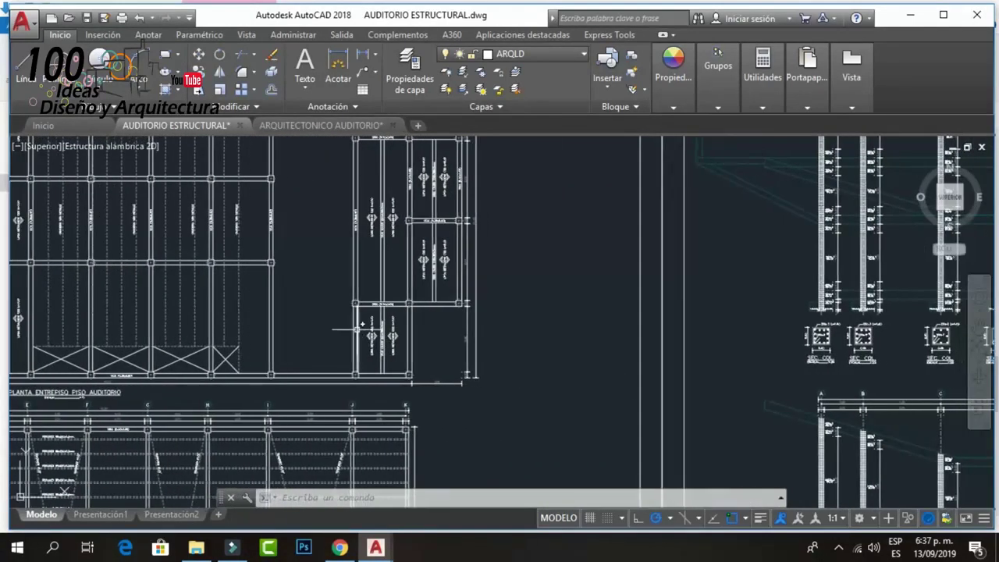
pyautogui.scroll(-2, 351, 327)
pyautogui.moveTo(710, 328); pyautogui.dragTo(405, 256, button='middle')
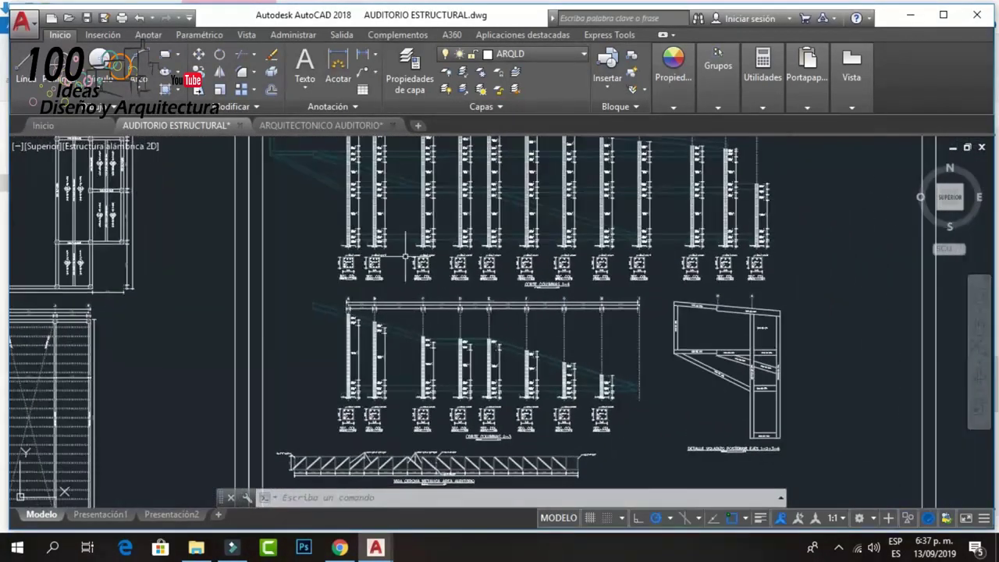
pyautogui.moveTo(551, 404)
pyautogui.mouseDown(button='middle')
pyautogui.moveTo(500, 305)
pyautogui.moveTo(488, 306)
pyautogui.mouseUp(button='middle')
pyautogui.scroll(2, 362, 377)
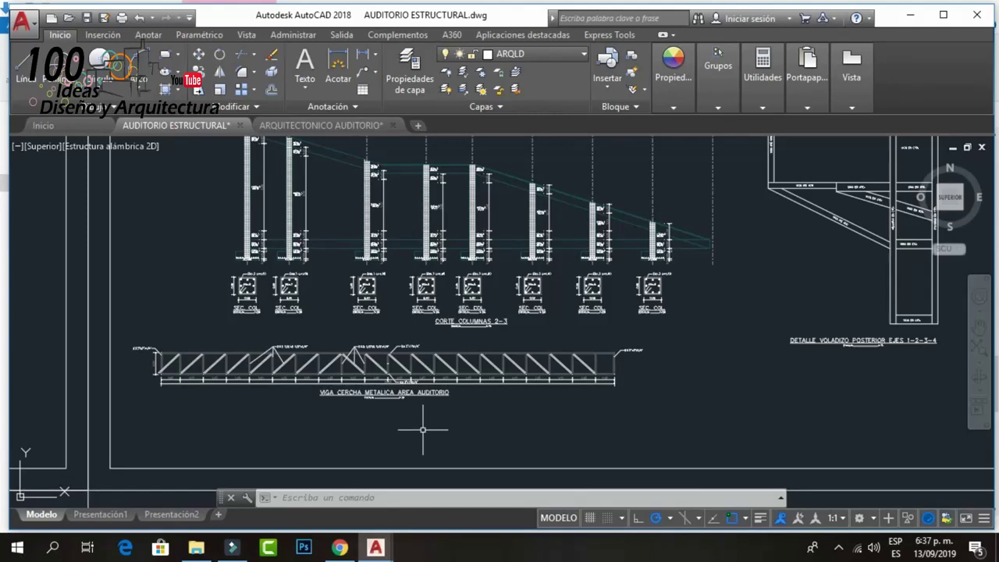
pyautogui.scroll(-2, 422, 429)
# - Zoom in closely on the column sections
pyautogui.moveTo(528, 256)
pyautogui.mouseDown(button='middle')
pyautogui.moveTo(491, 341)
pyautogui.moveTo(477, 413)
pyautogui.mouseUp(button='middle')
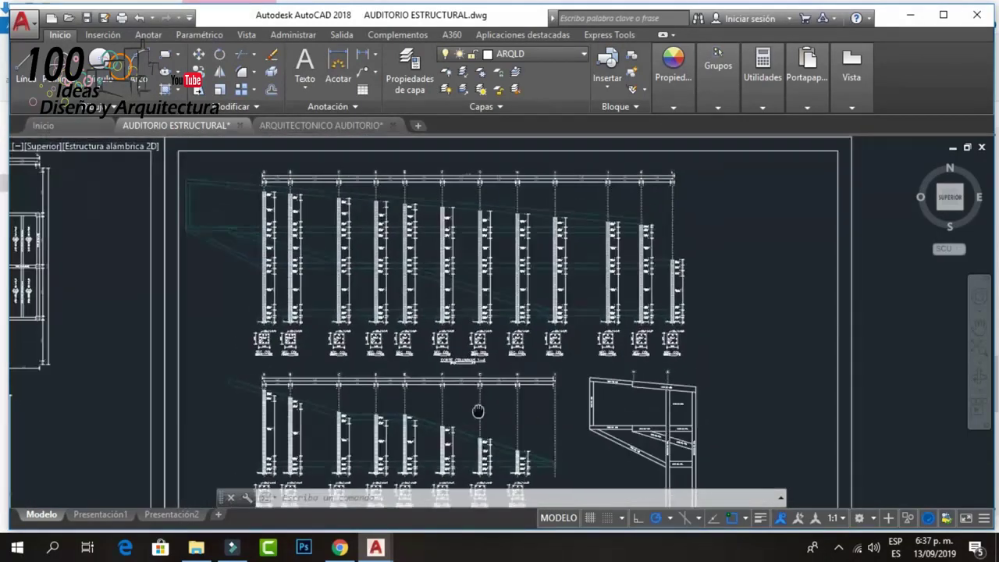
pyautogui.scroll(2, 490, 382)
pyautogui.scroll(4, 489, 382)
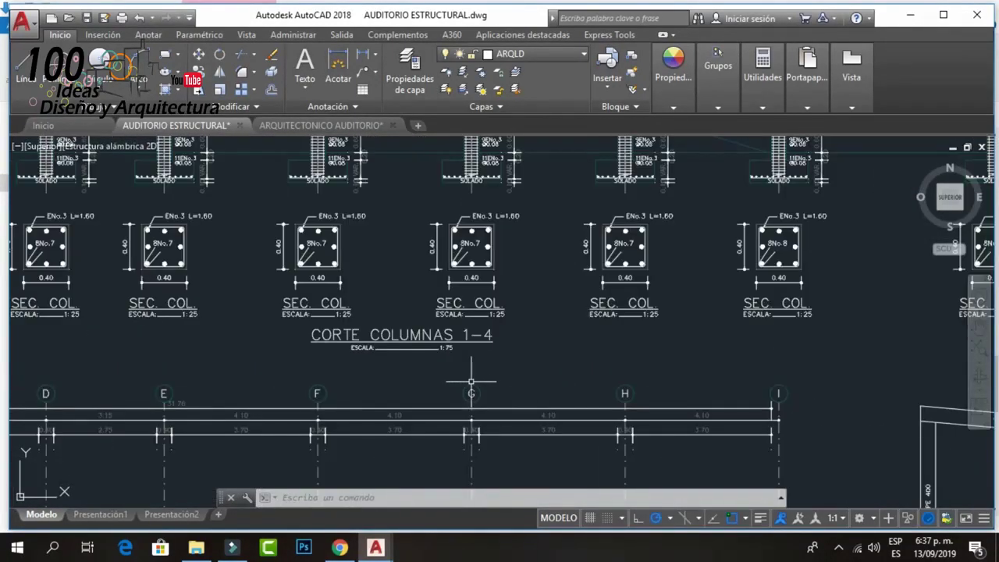
pyautogui.scroll(-2, 449, 377)
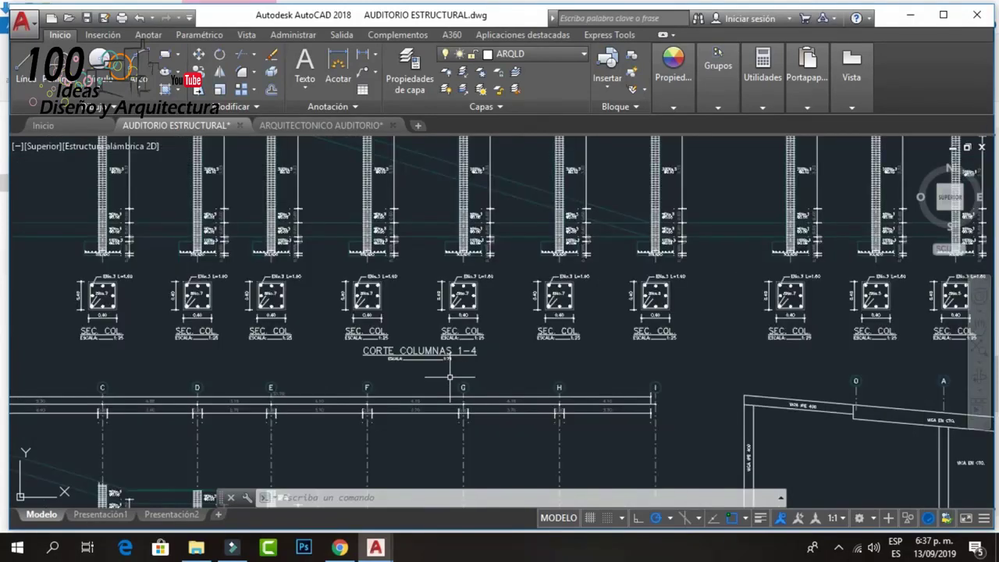
# - Examine the column reinforcement labels, then zoom out to all five sheets
pyautogui.moveTo(493, 265); pyautogui.dragTo(476, 408, button='middle')
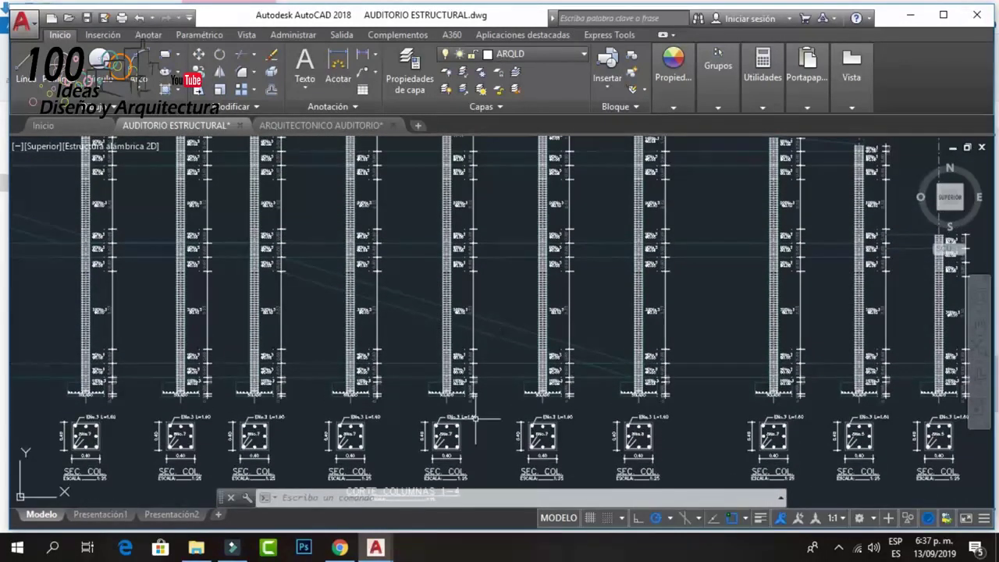
pyautogui.scroll(3, 468, 226)
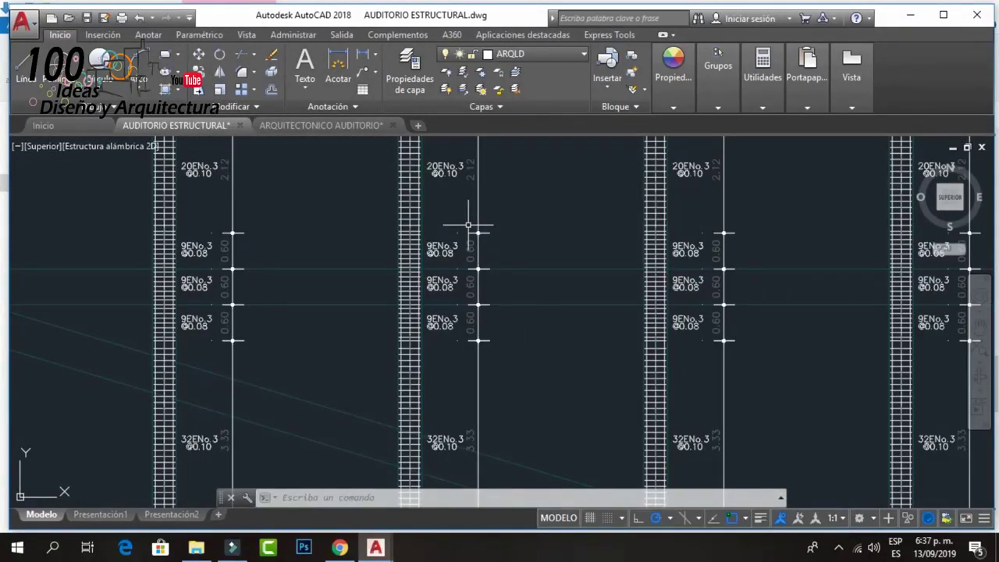
pyautogui.scroll(-2, 467, 226)
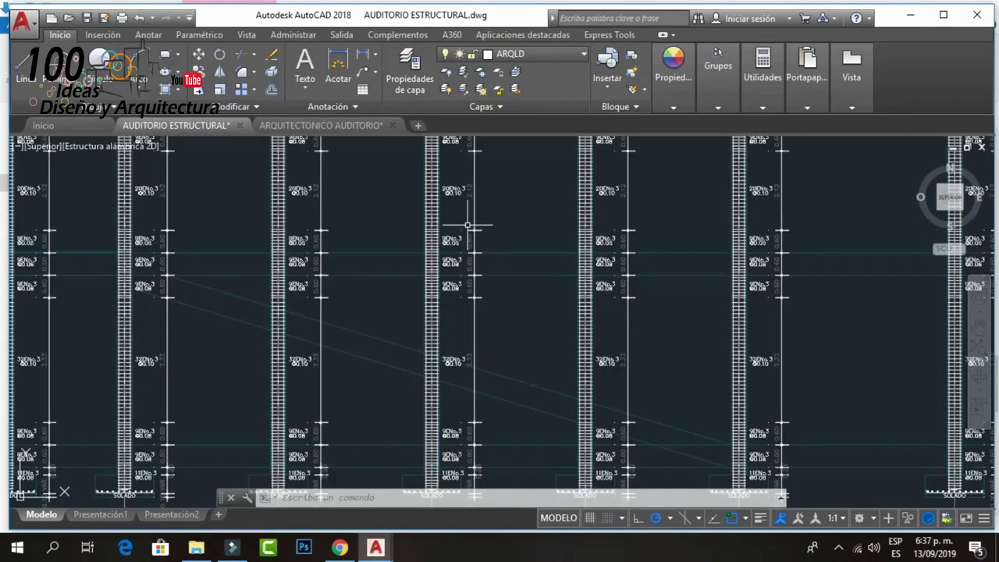
pyautogui.scroll(-2, 467, 225)
pyautogui.scroll(-2, 468, 226)
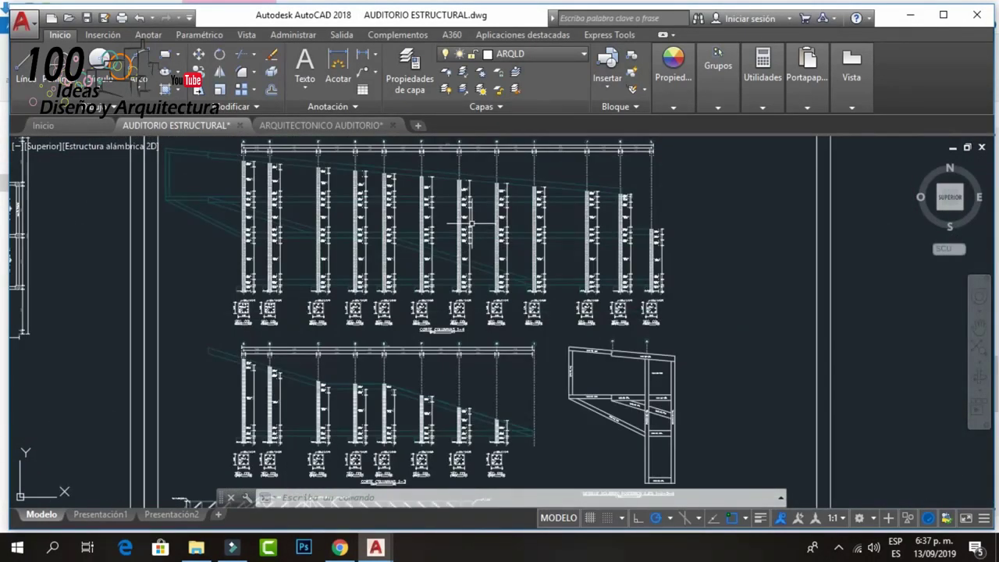
pyautogui.scroll(-2, 468, 225)
pyautogui.scroll(-2, 533, 224)
# - Recentre the view on all five structural sheets
pyautogui.moveTo(391, 297)
pyautogui.mouseDown(button='middle')
pyautogui.moveTo(618, 252)
pyautogui.moveTo(593, 251)
pyautogui.mouseUp(button='middle')
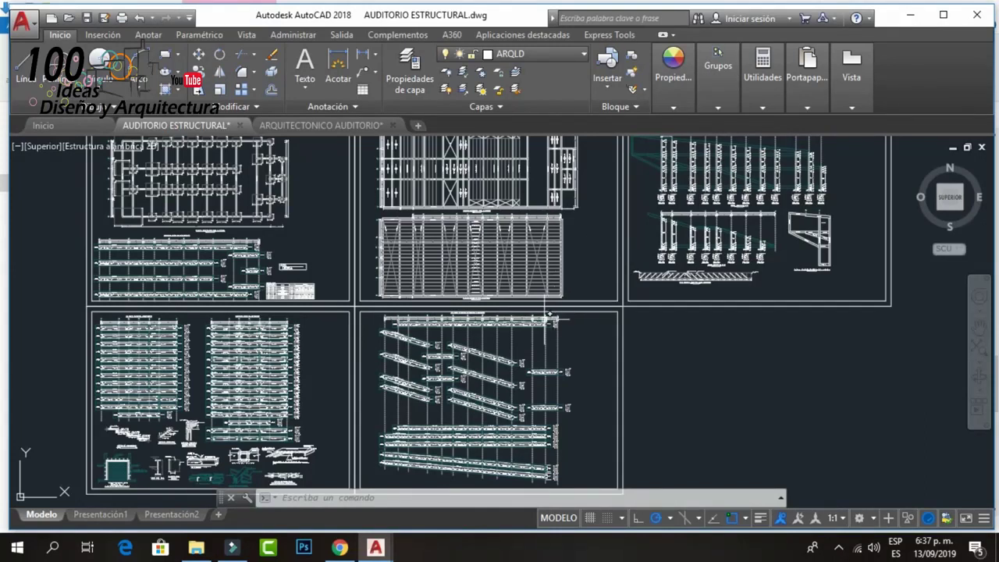
# - Switch to ARQUITECTONICO AUDITORIO.dwg and recentre its four architectural sheets
pyautogui.click(316, 126)
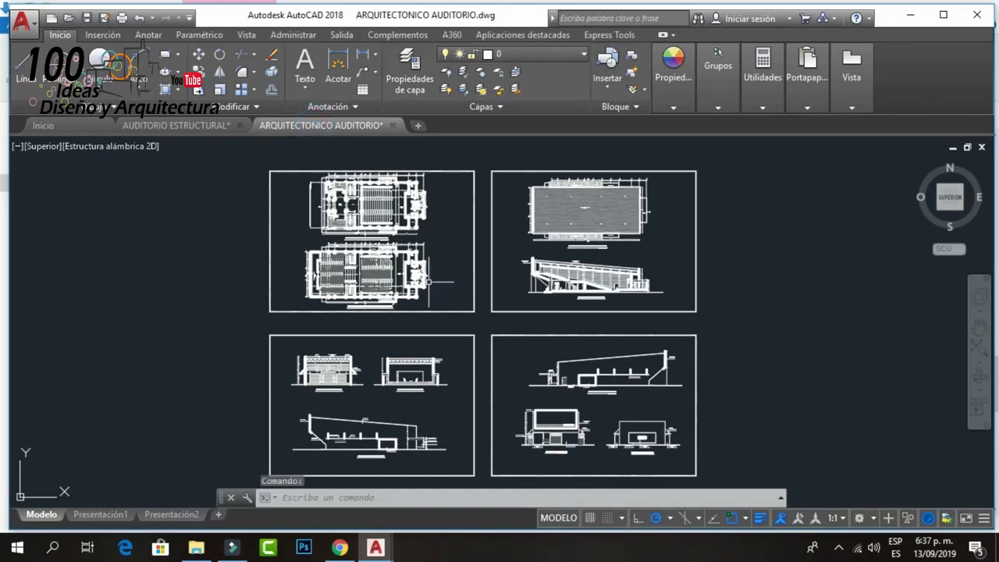
pyautogui.moveTo(429, 293); pyautogui.dragTo(406, 282, button='middle')
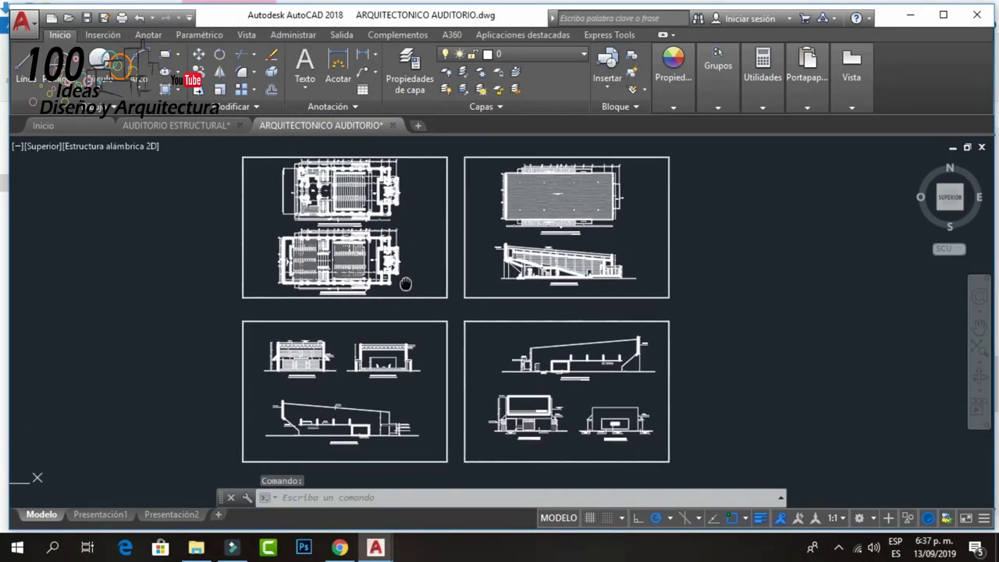